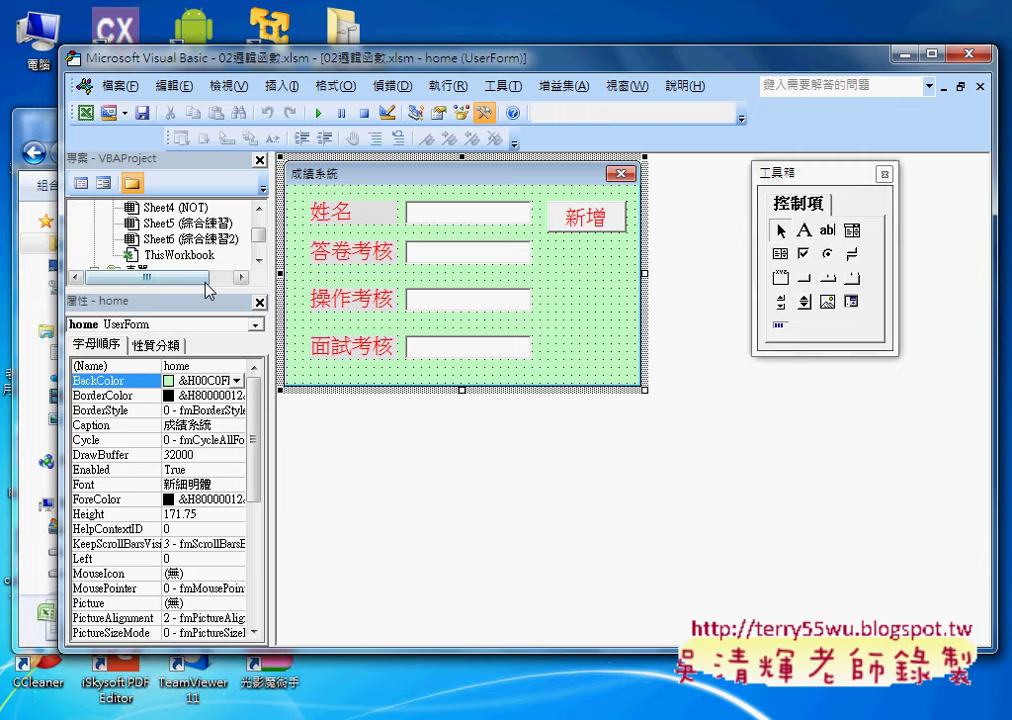
Step: Enlarge the project tree, select the home form, and review its (Name), BackColor and Caption properties
left_click_drag(196, 292, 222, 392)
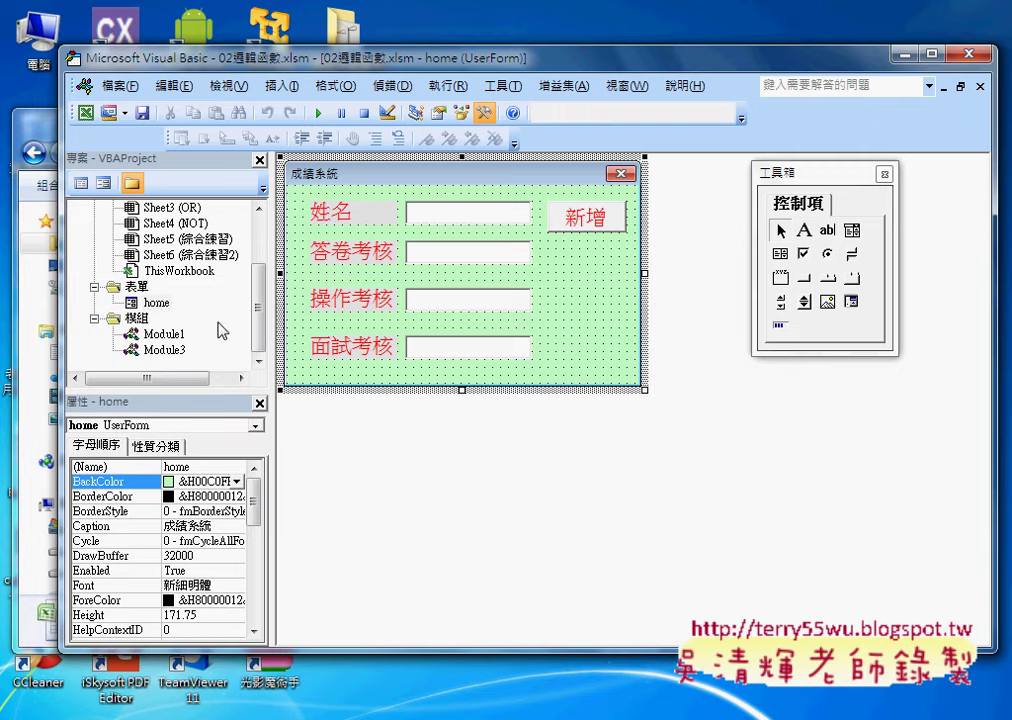
right_click(168, 240)
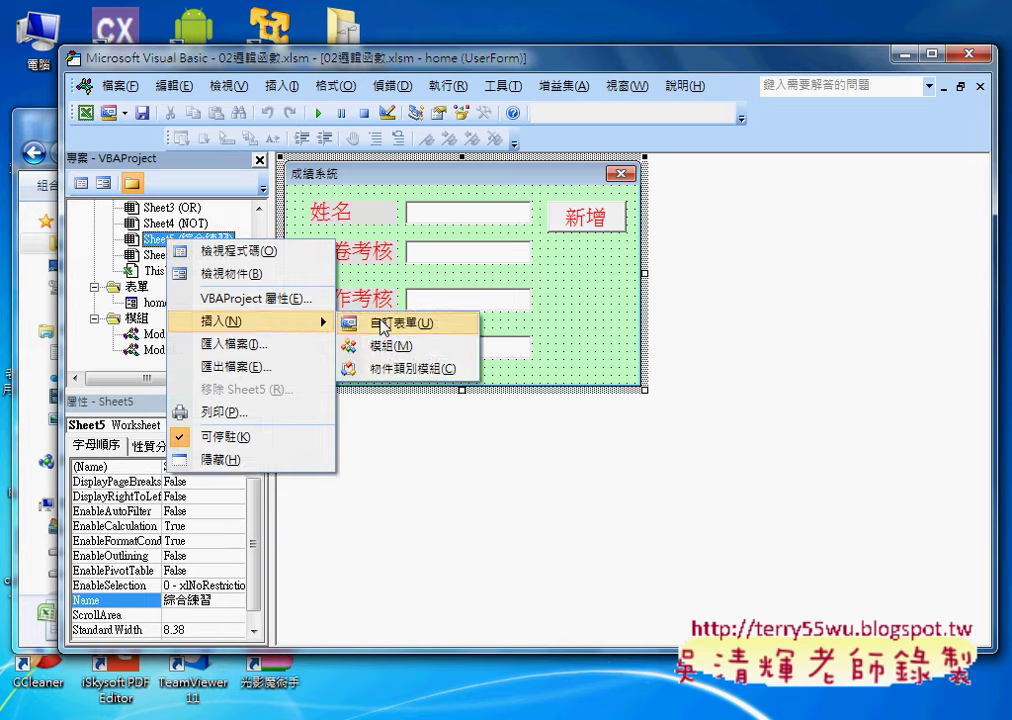
left_click(156, 302)
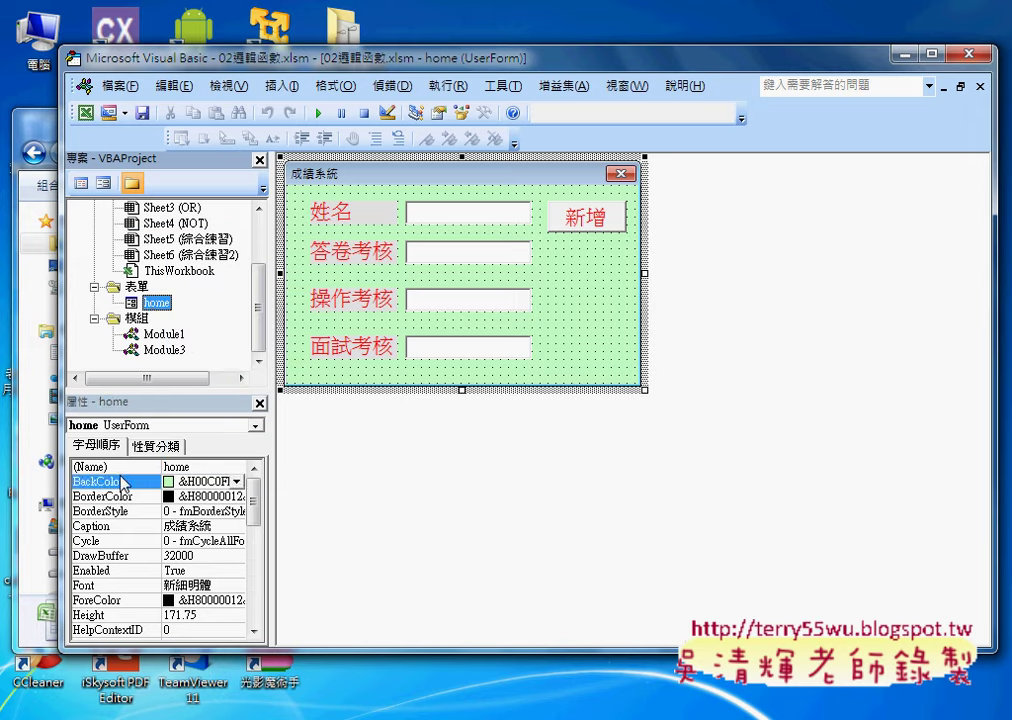
left_click(120, 376)
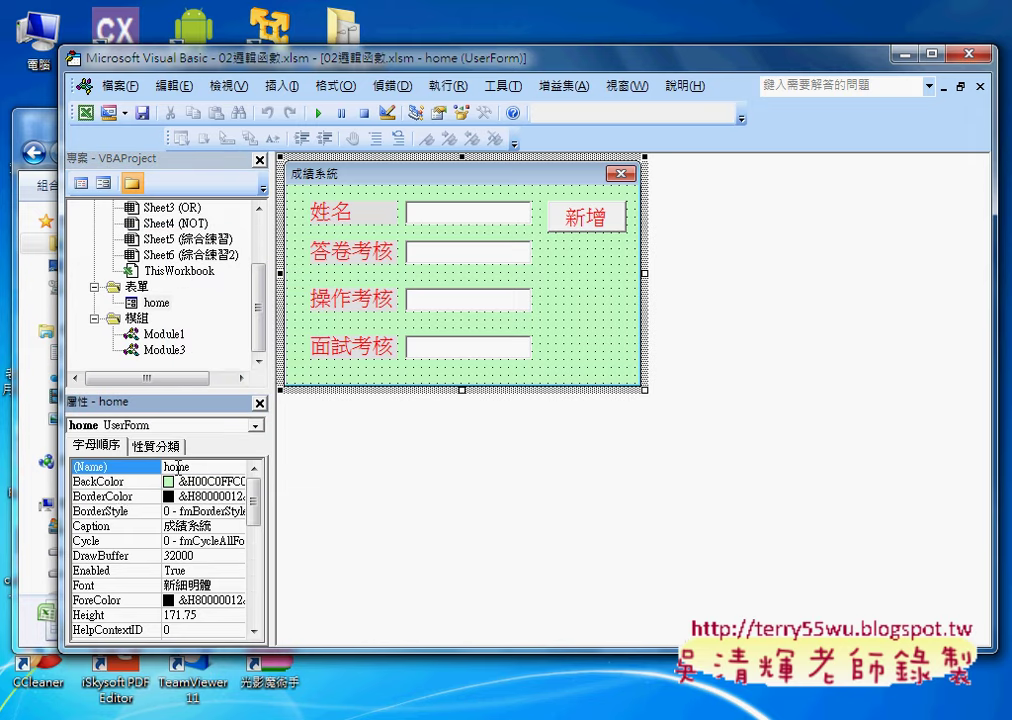
left_click(111, 484)
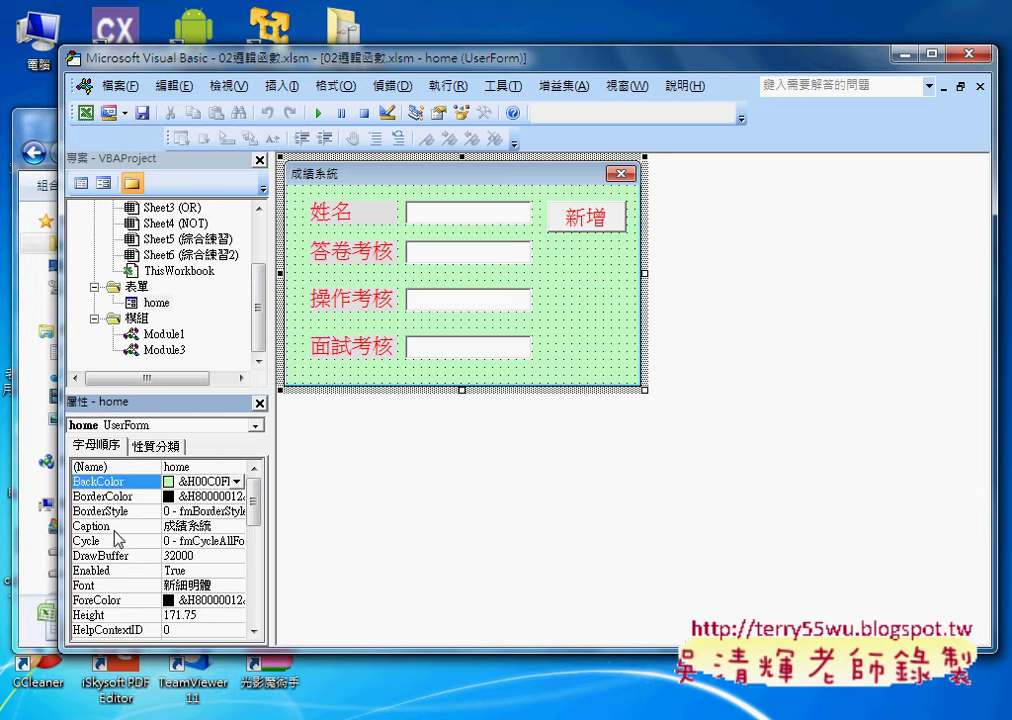
left_click(116, 529)
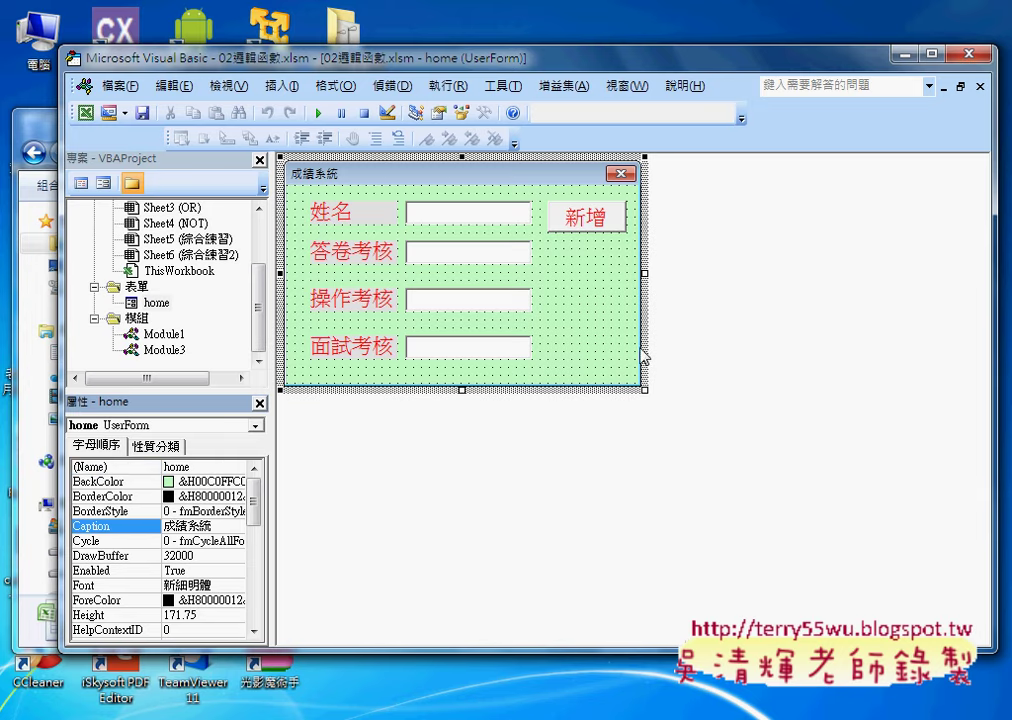
Step: Show the Toolbox, move it beside the 成績系統 form, and select the 姓名 label
left_click(484, 113)
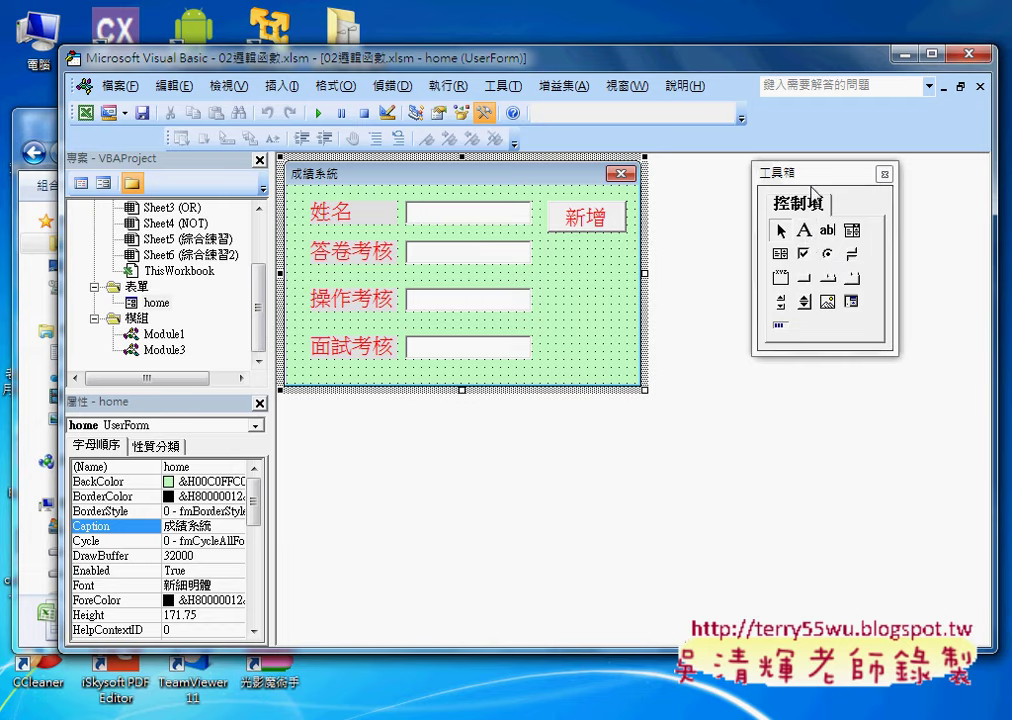
left_click_drag(815, 174, 732, 170)
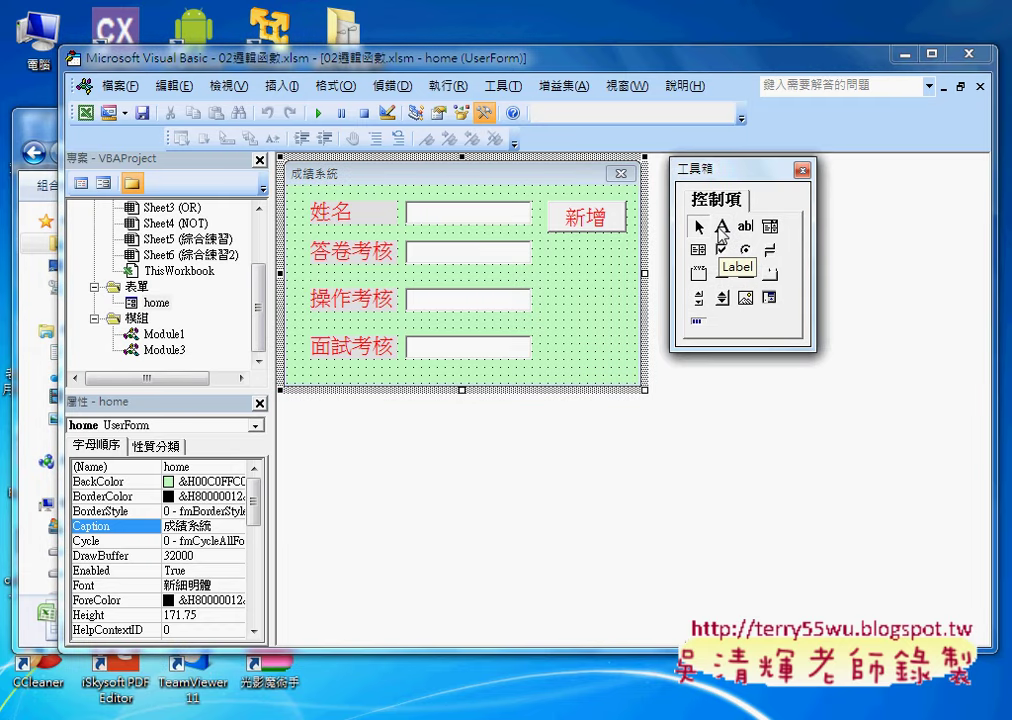
left_click(310, 210)
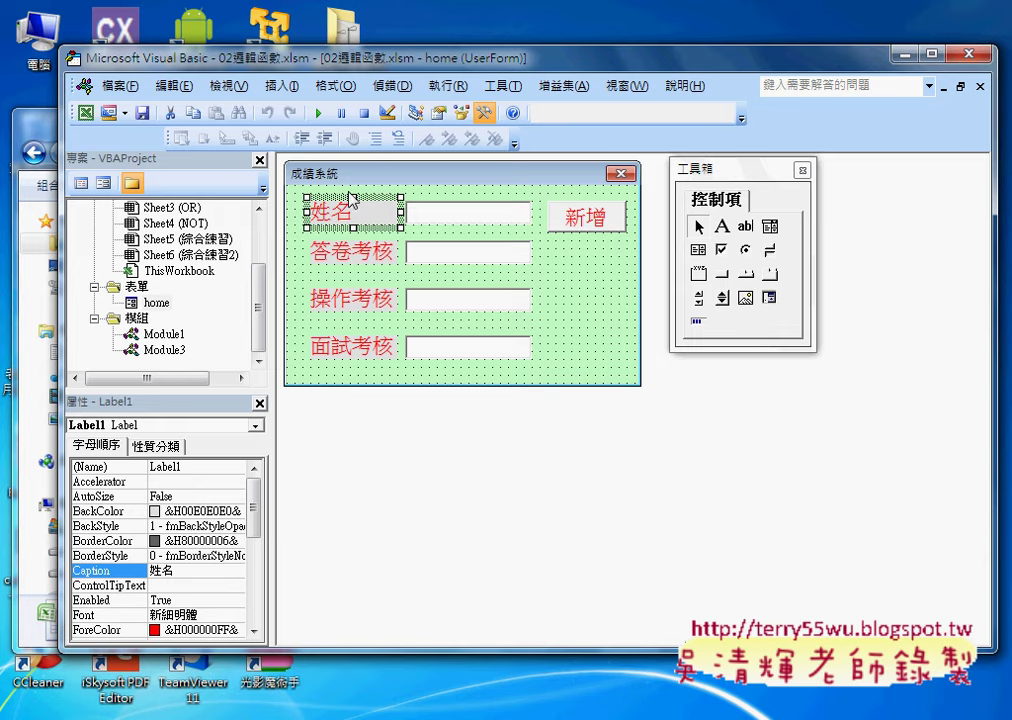
left_click(280, 158)
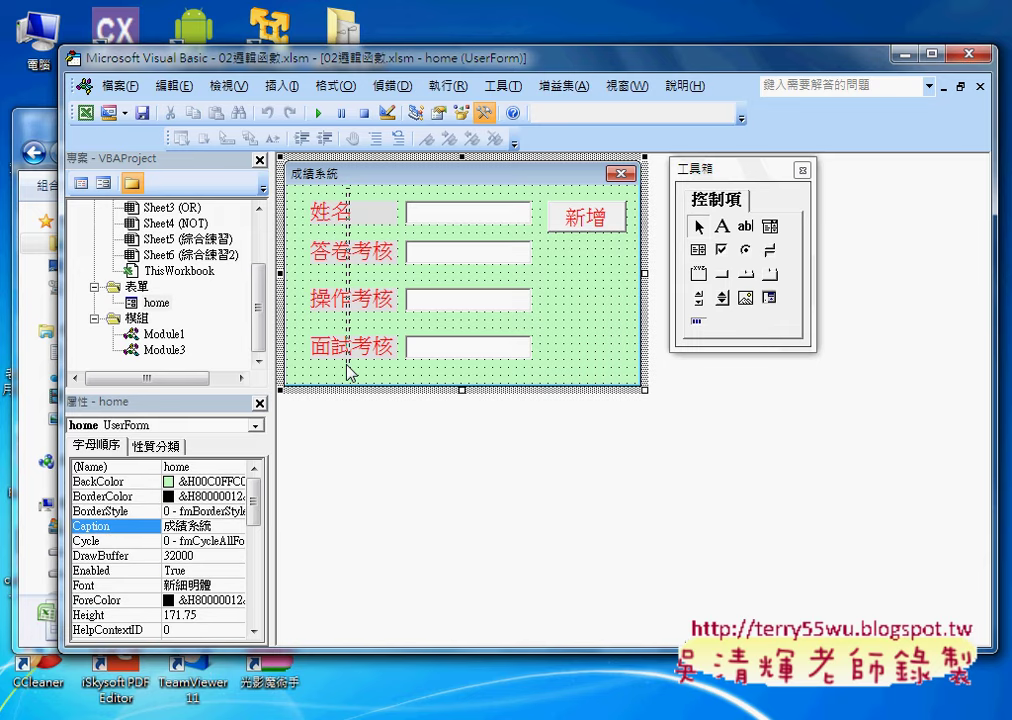
left_click_drag(352, 220, 350, 365)
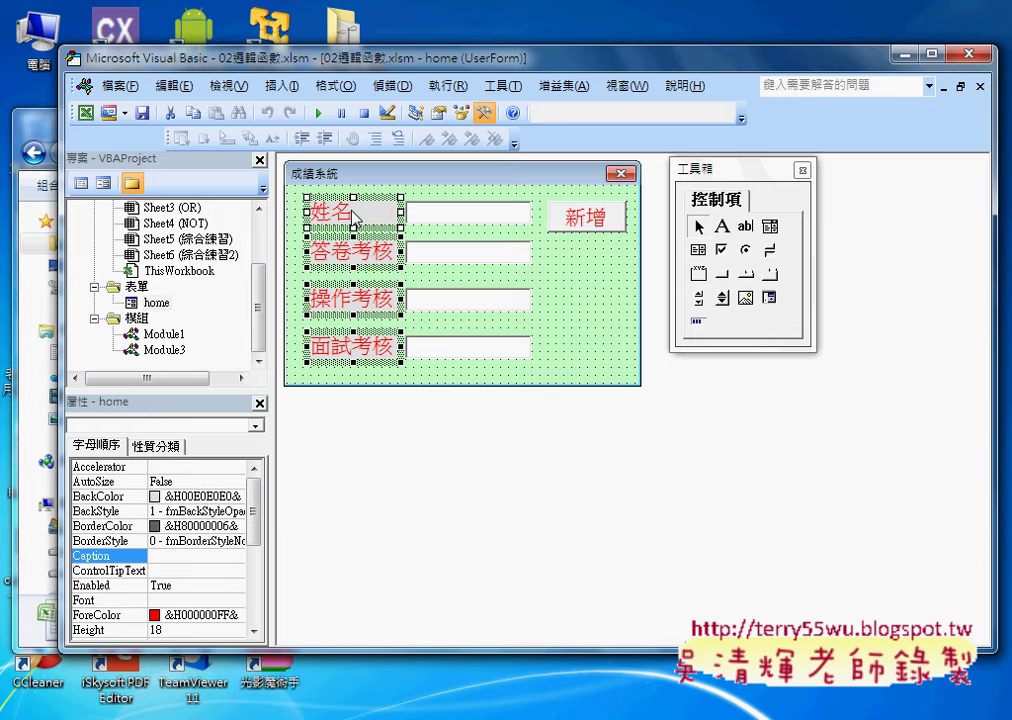
left_click(347, 383)
left_click_drag(347, 383, 353, 192)
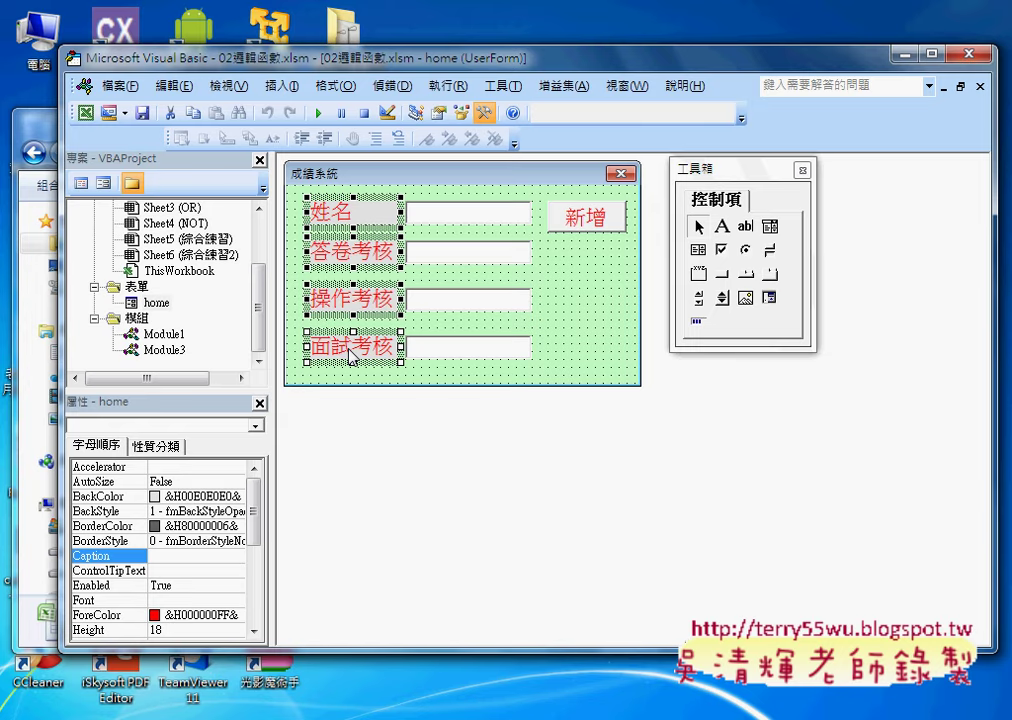
left_click(335, 86)
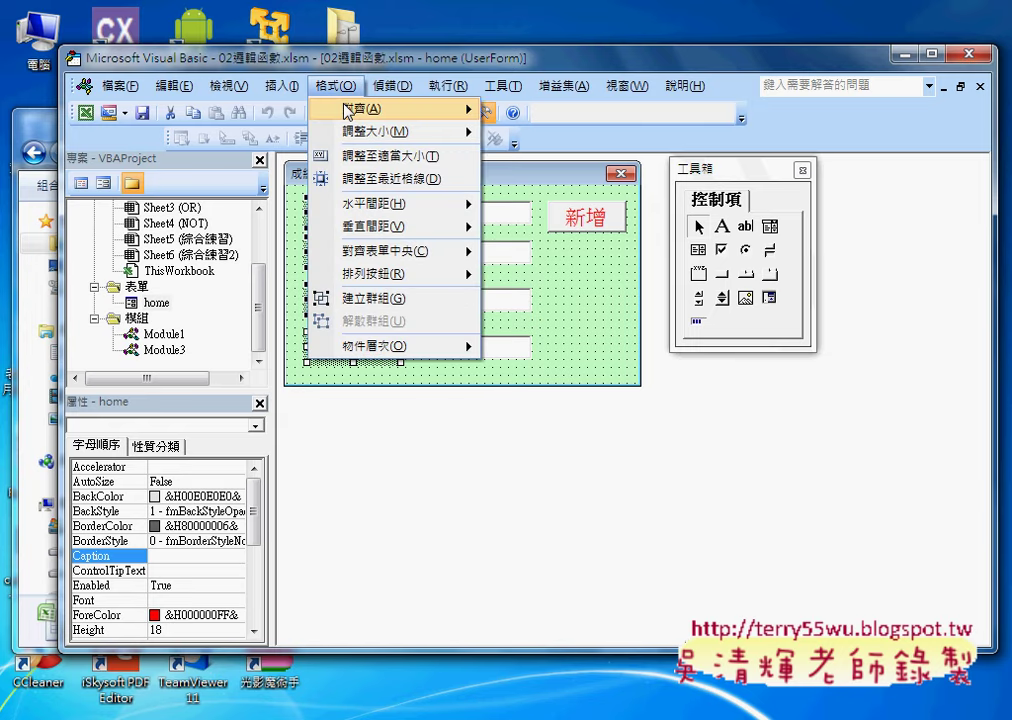
mouse_move(347, 110)
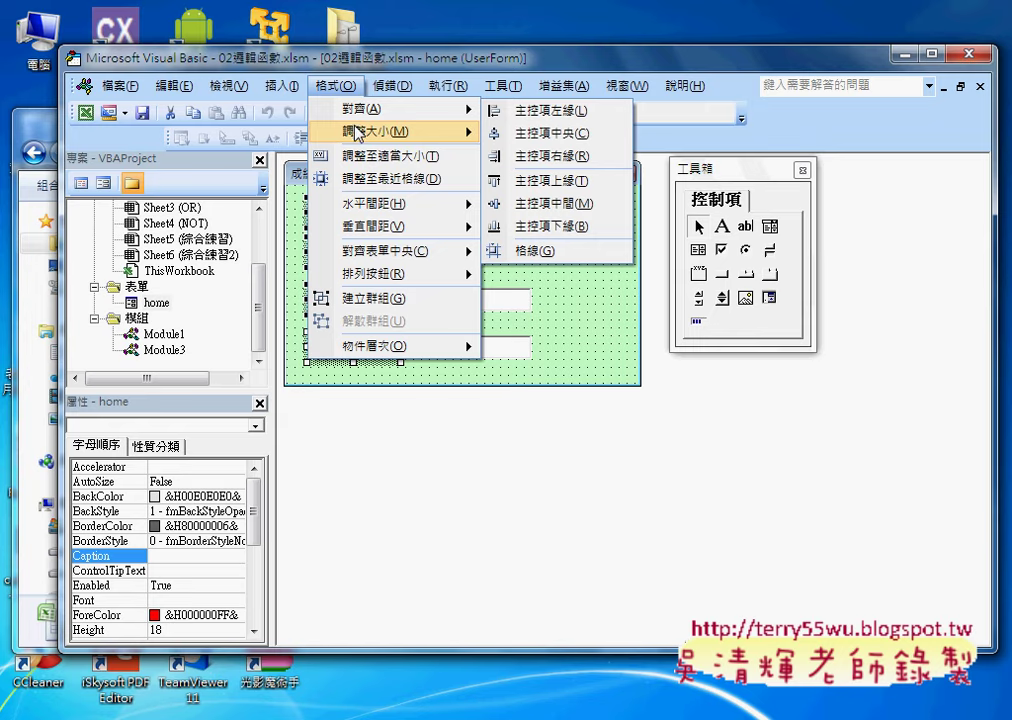
mouse_move(350, 132)
mouse_move(374, 228)
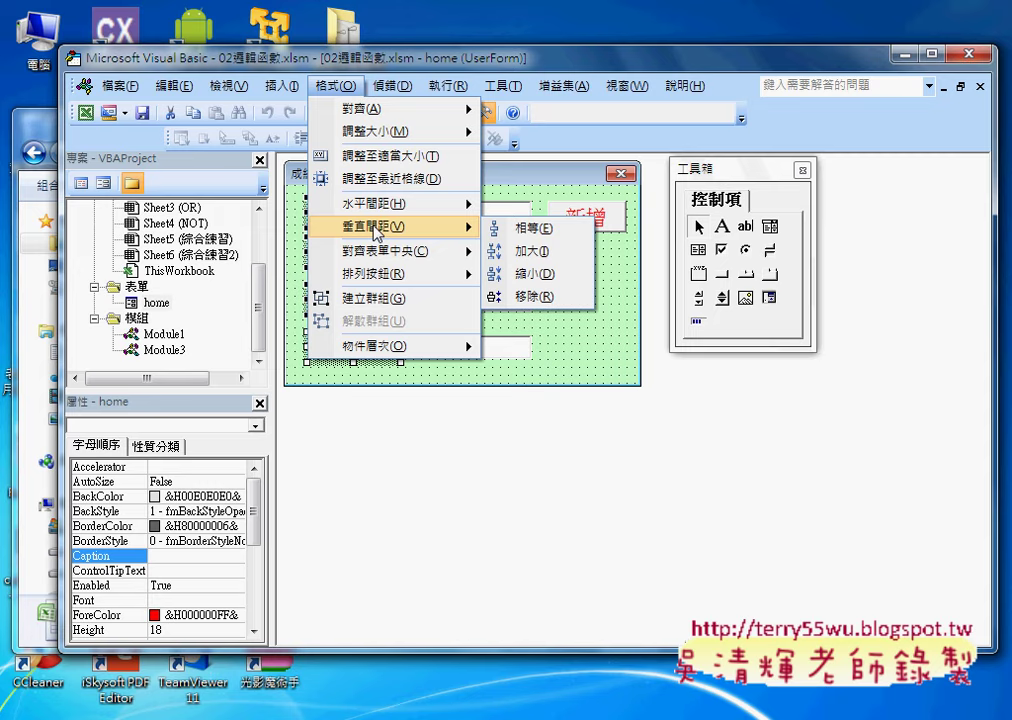
left_click(593, 367)
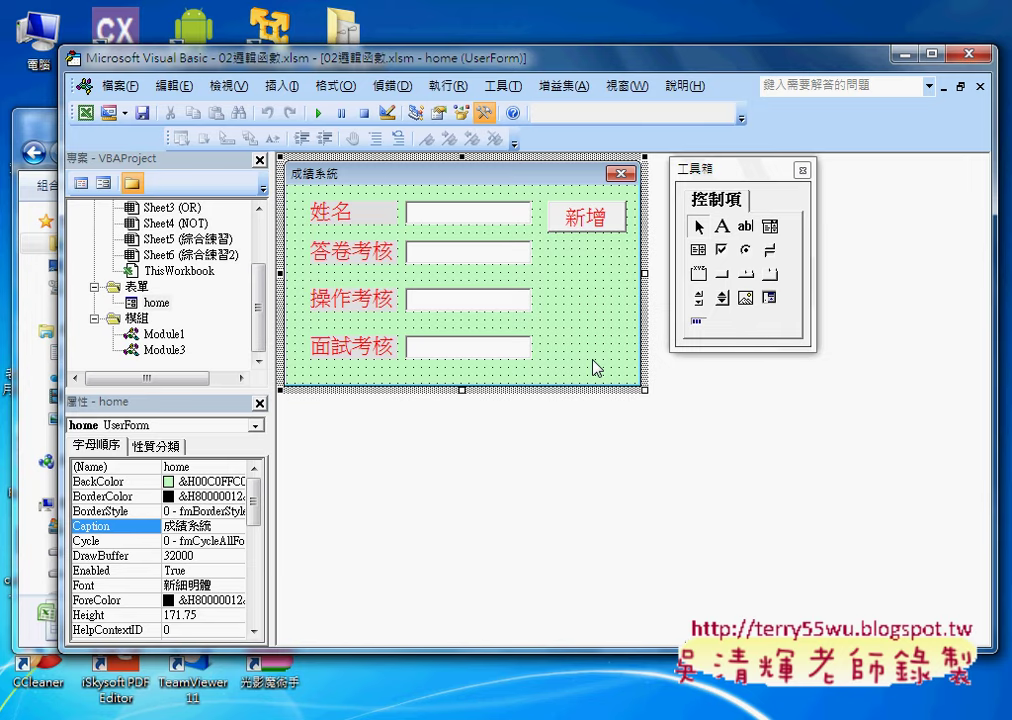
left_click(318, 115)
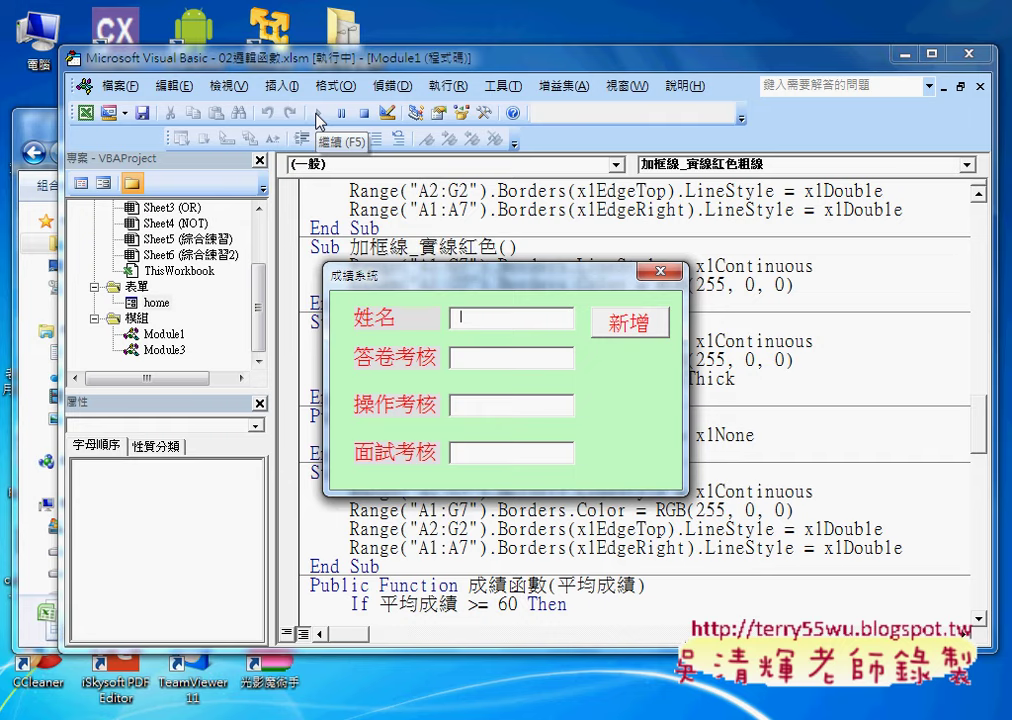
left_click(656, 272)
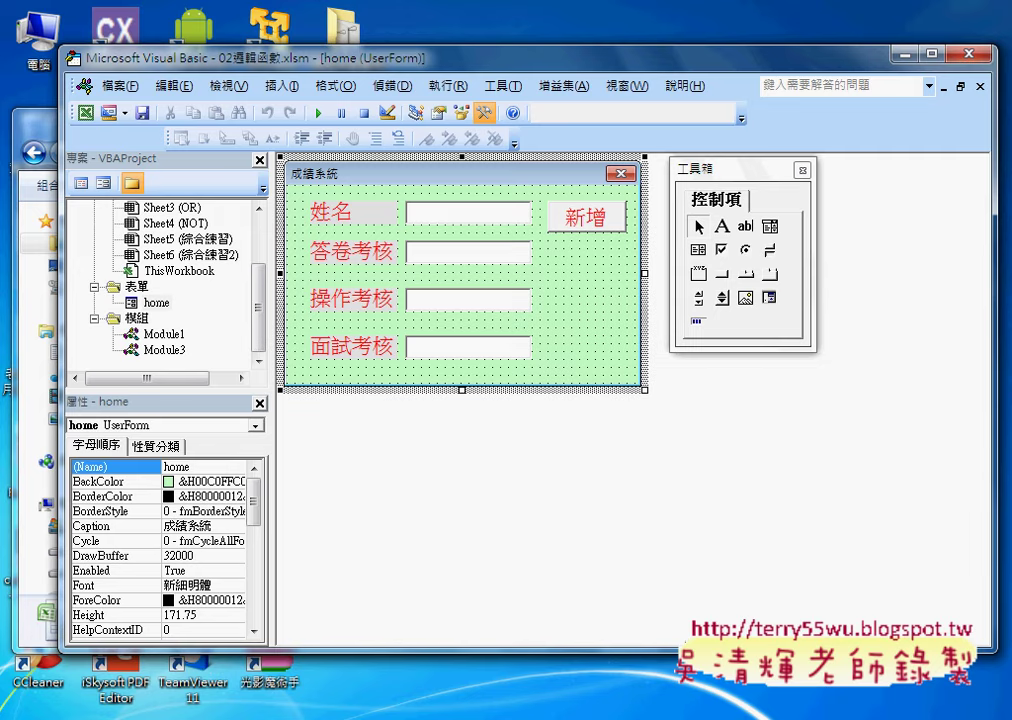
left_click(395, 648)
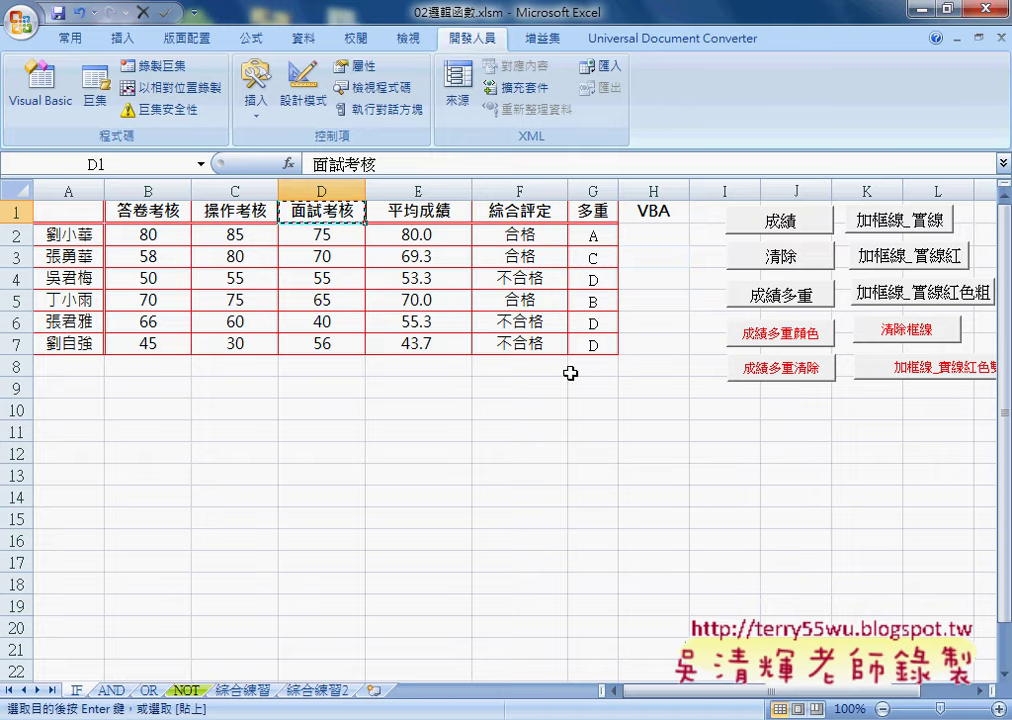
mouse_move(527, 625)
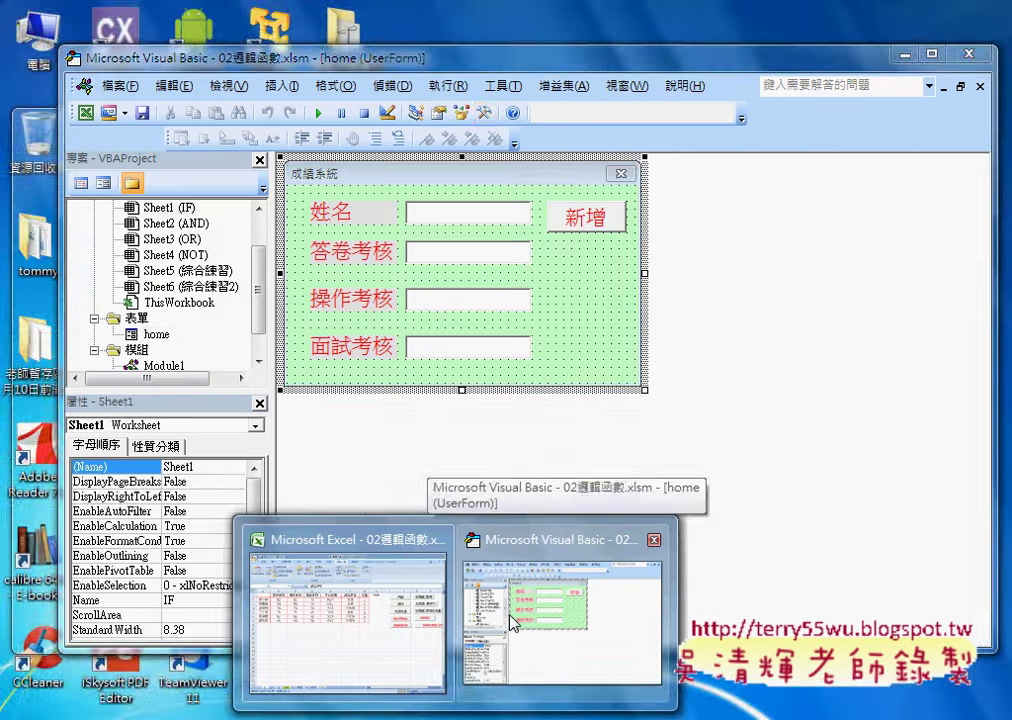
left_click(510, 622)
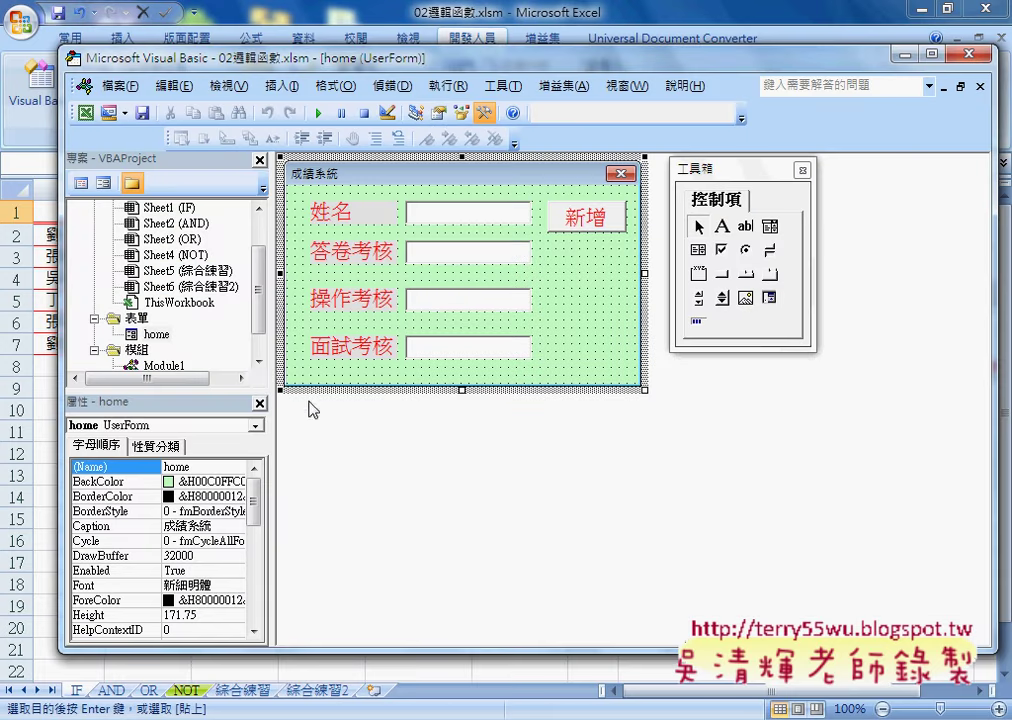
Step: Open Module1's code and place the cursor below its last procedure
left_click_drag(205, 396, 205, 423)
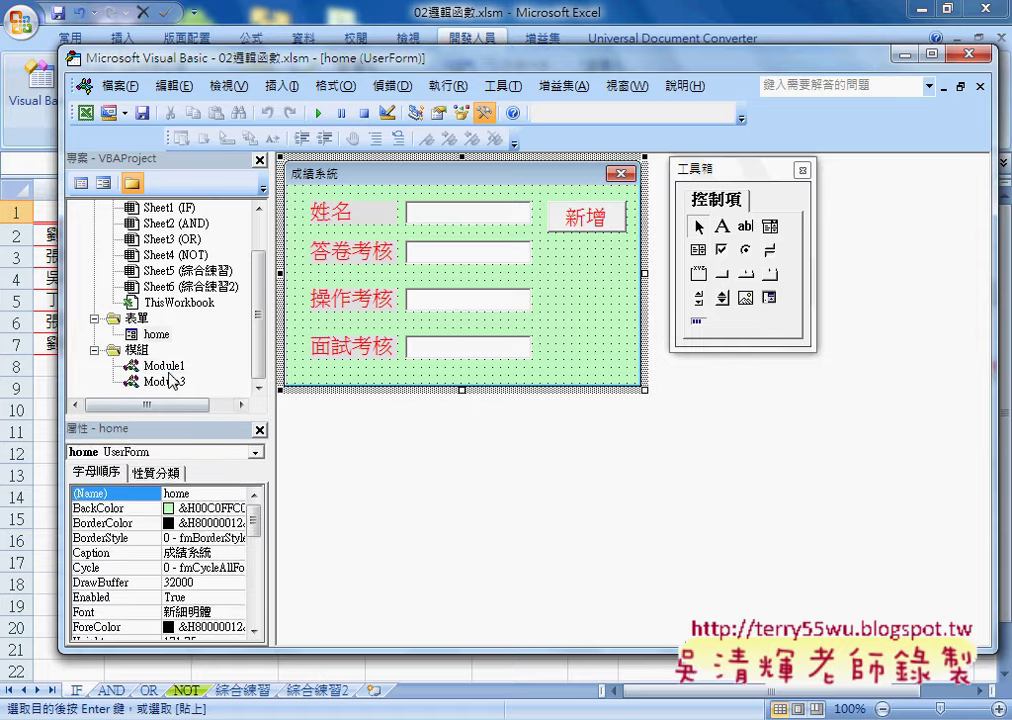
double_click(168, 369)
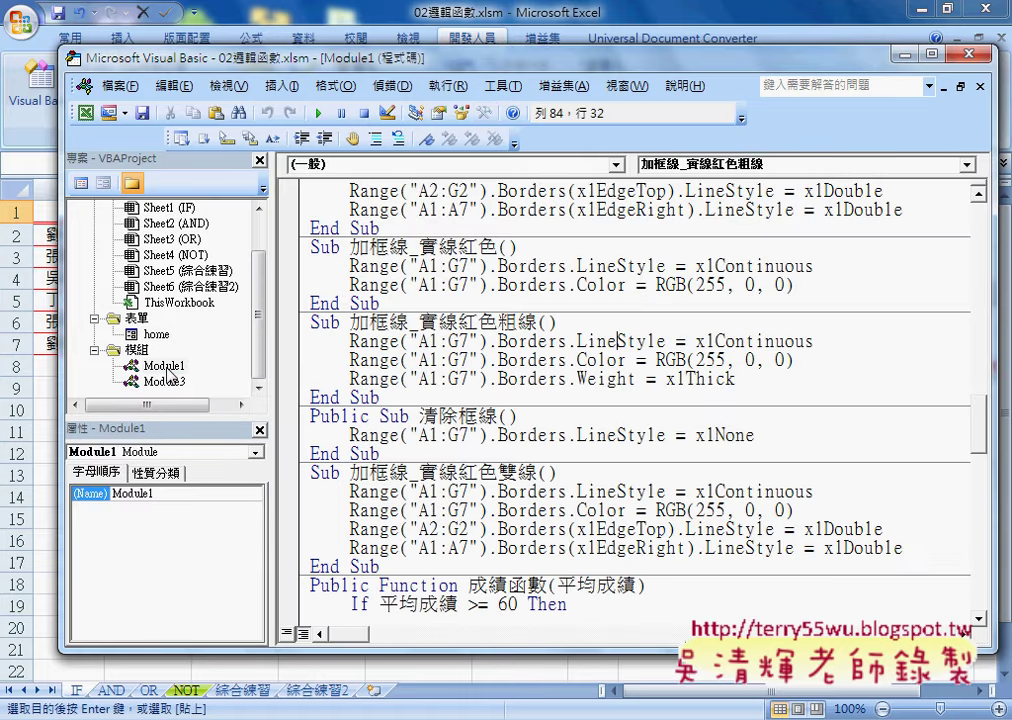
scroll(378, 592, "down", 3)
scroll(378, 592, "down", 4)
scroll(378, 592, "down", 6)
scroll(378, 592, "down", 3)
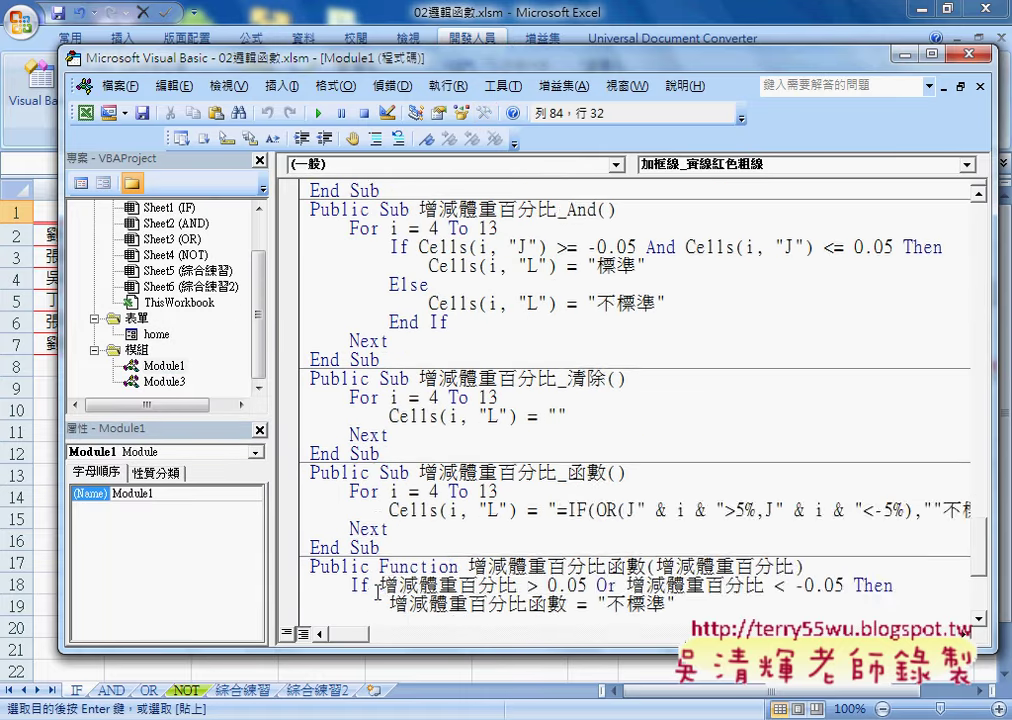
scroll(378, 592, "down", 4)
left_click(343, 601)
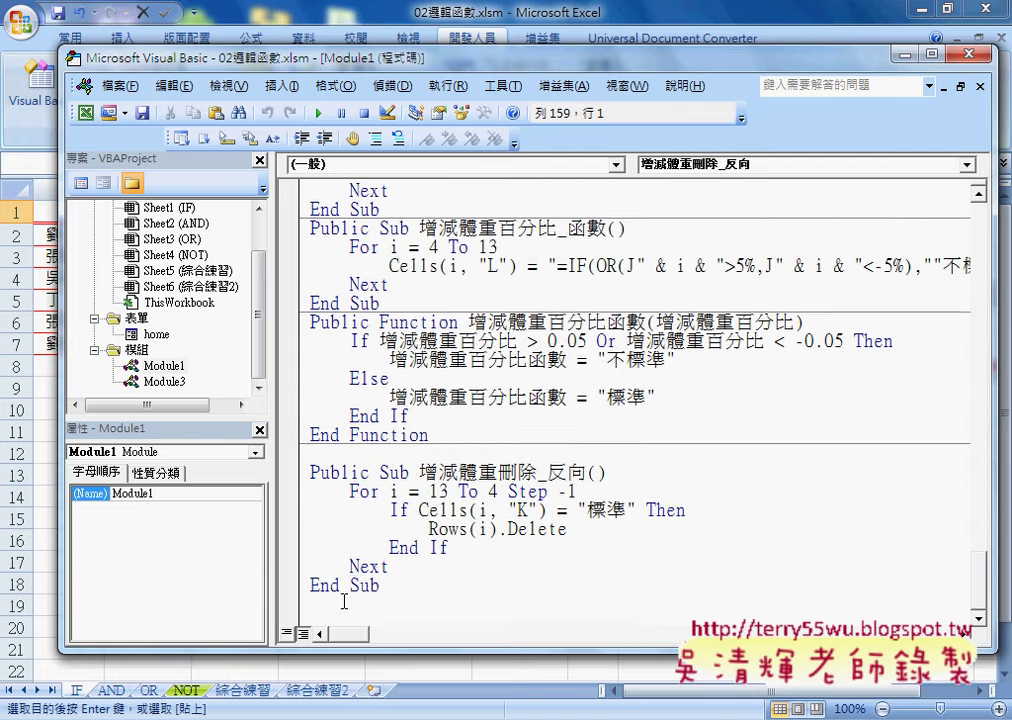
Step: Browse Module1's procedure list and dismiss it without choosing one
scroll(343, 601, "up", 4)
left_click(712, 165)
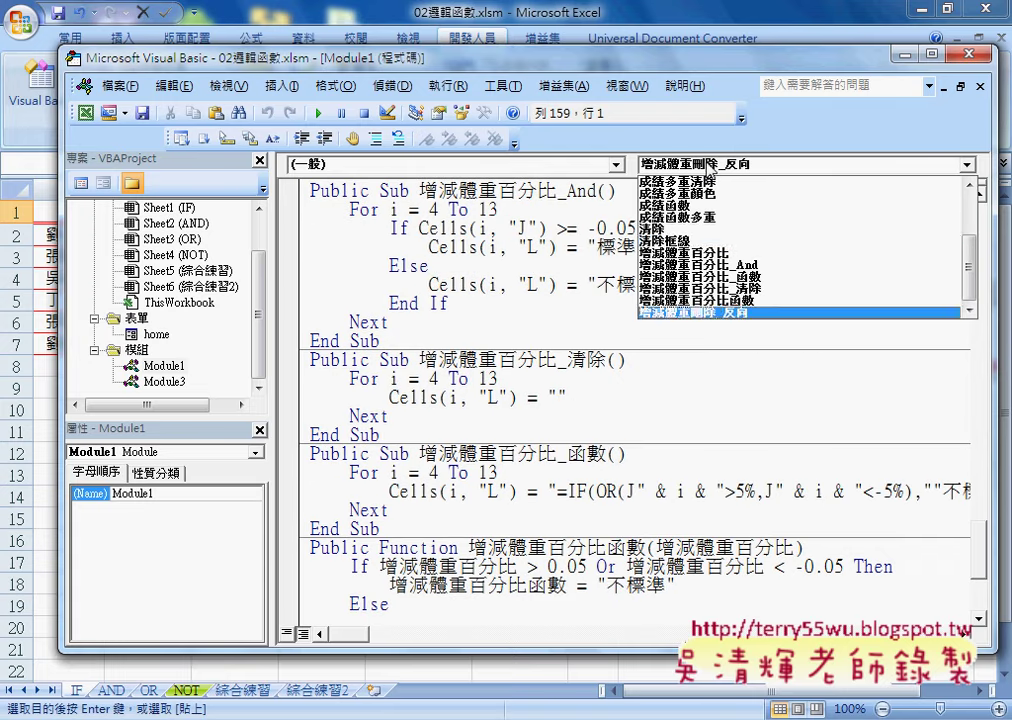
mouse_move(970, 242)
left_mouse_down()
mouse_move(970, 200)
mouse_move(968, 305)
left_mouse_up()
key("Escape")
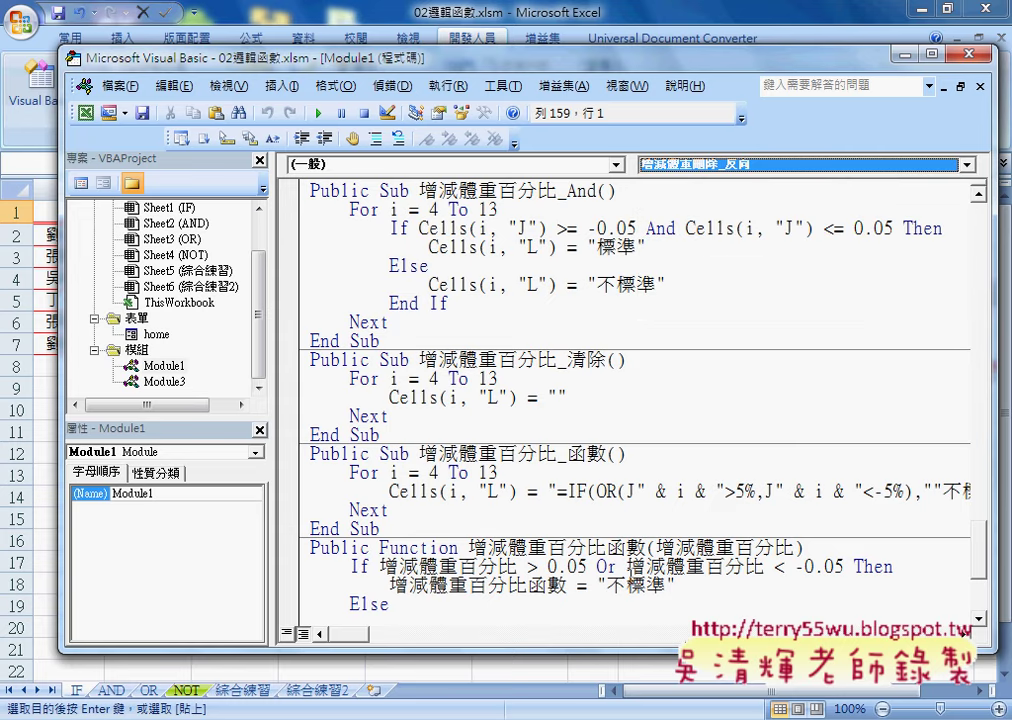
Step: Insert a new procedure named 啟動表單 into Module1
left_click(285, 93)
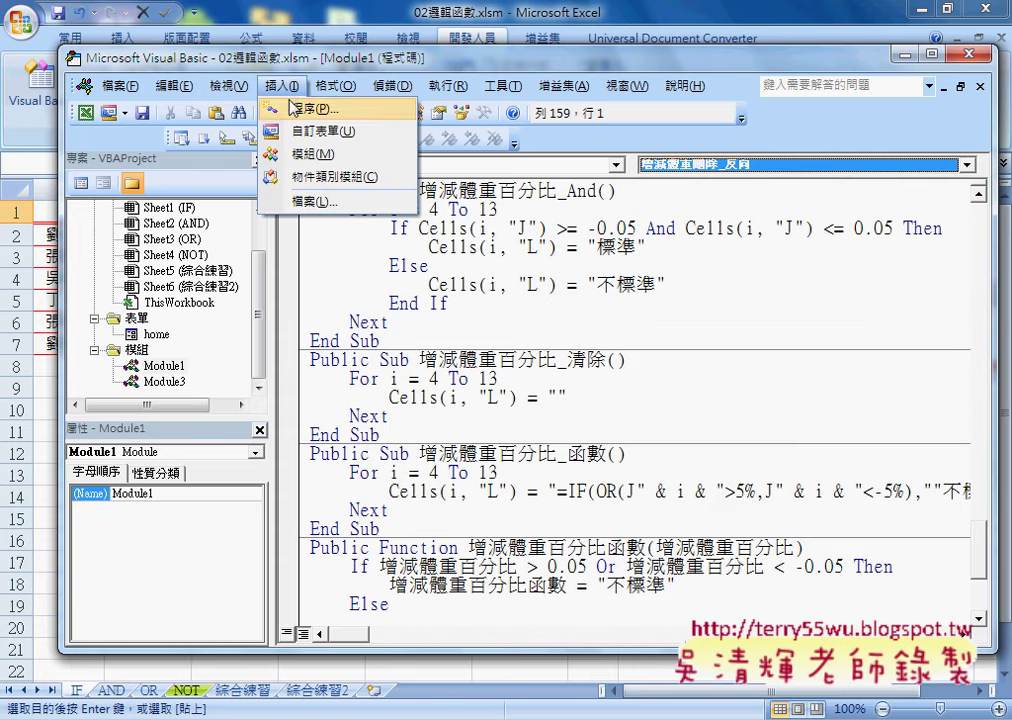
left_click(292, 106)
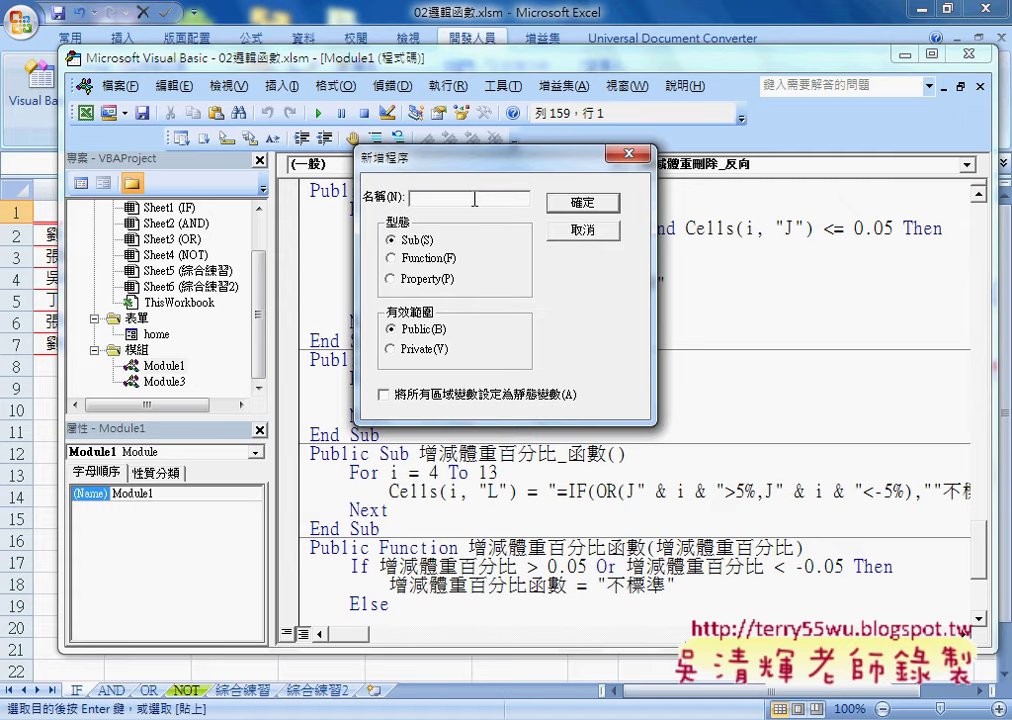
type("起")
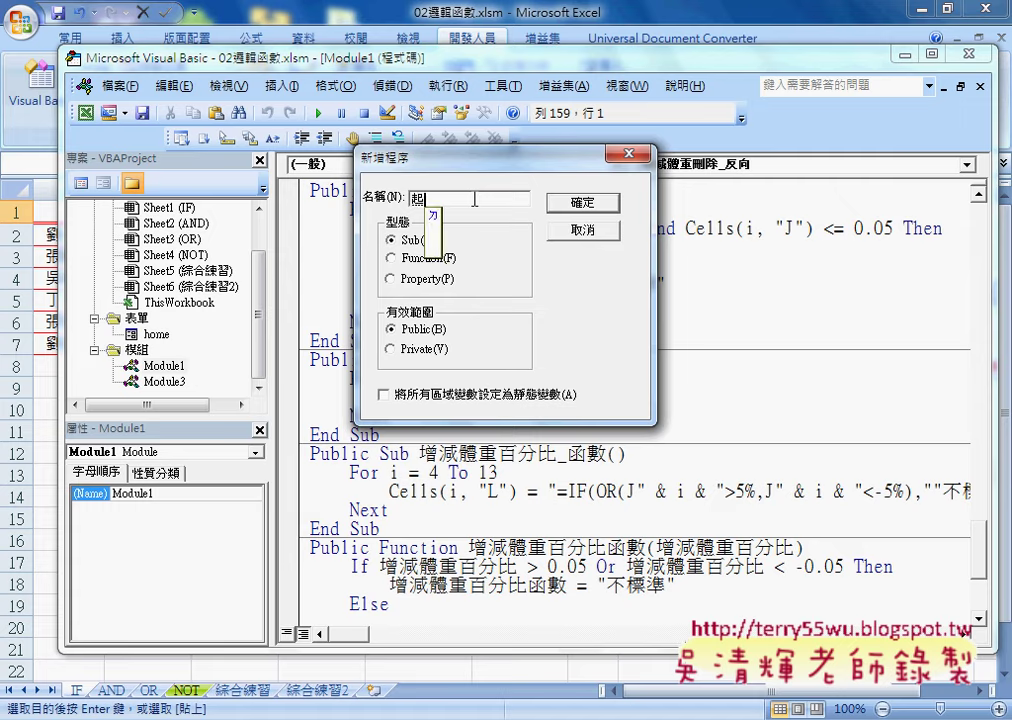
type("動")
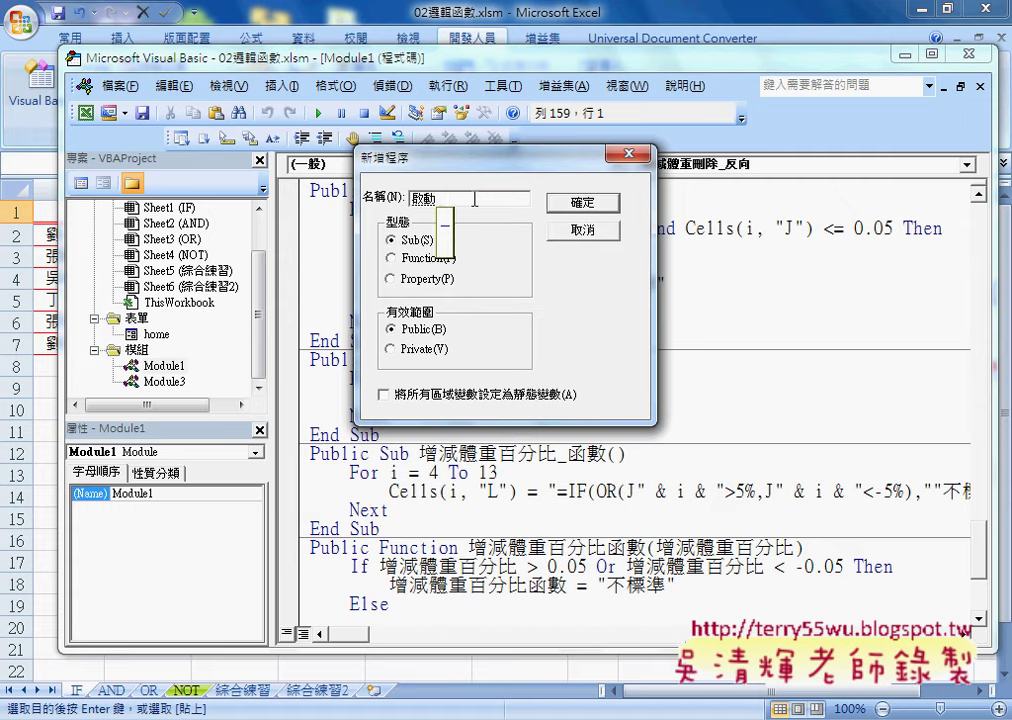
type("表單")
key("Return")
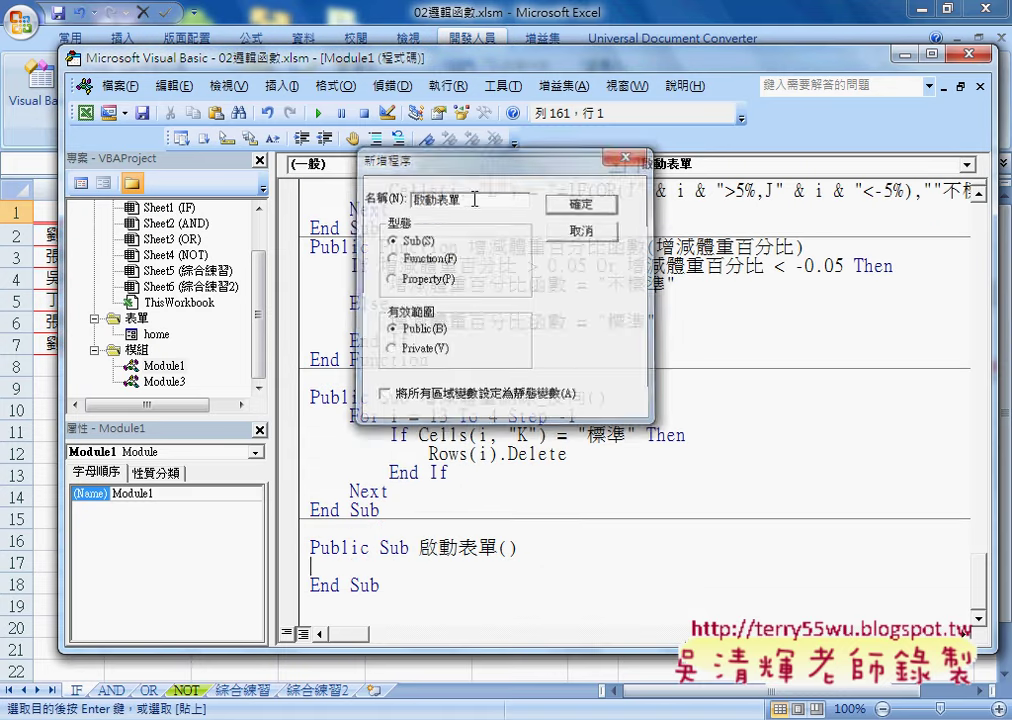
Step: Write home.Show as the body of 啟動表單 and select the procedure
key("Tab")
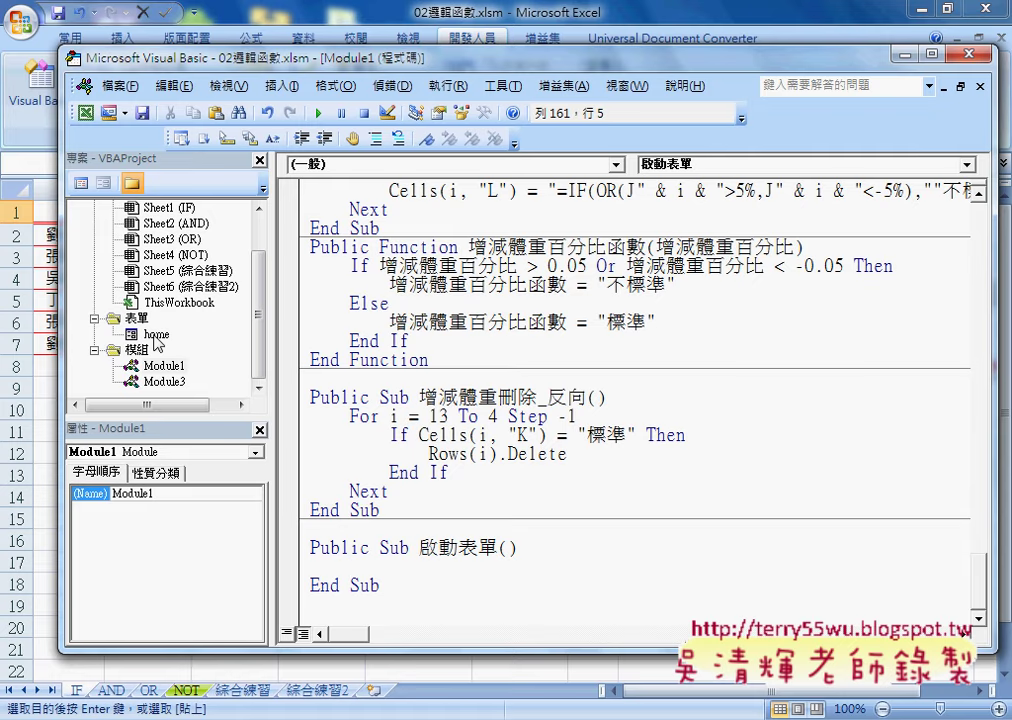
type("hom")
type("e")
left_click(152, 335)
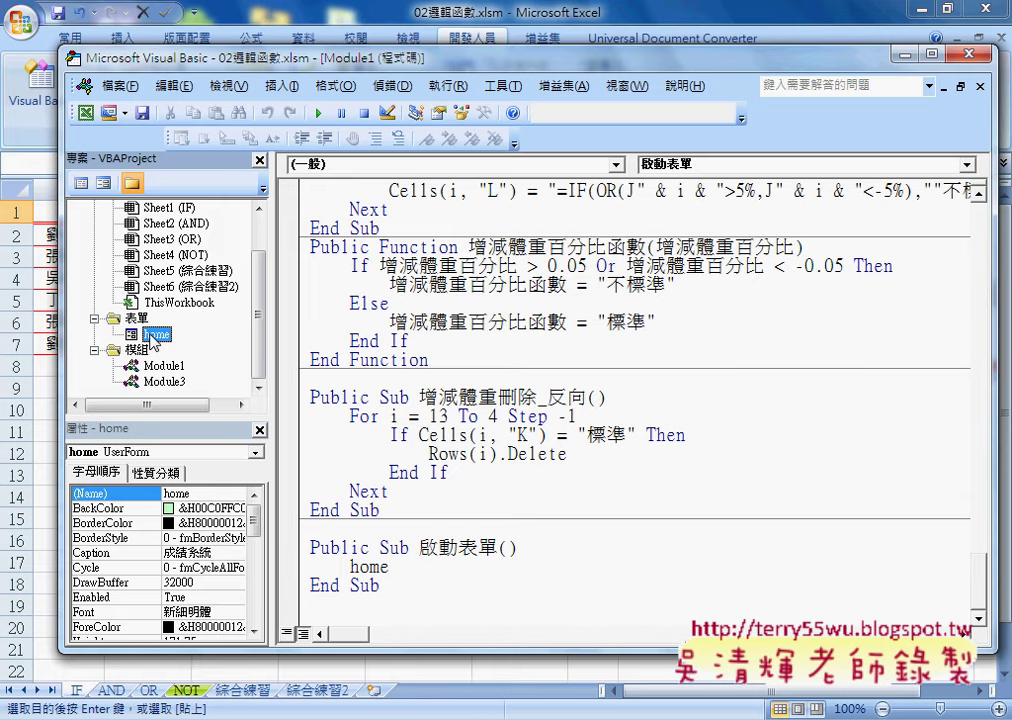
left_click(419, 572)
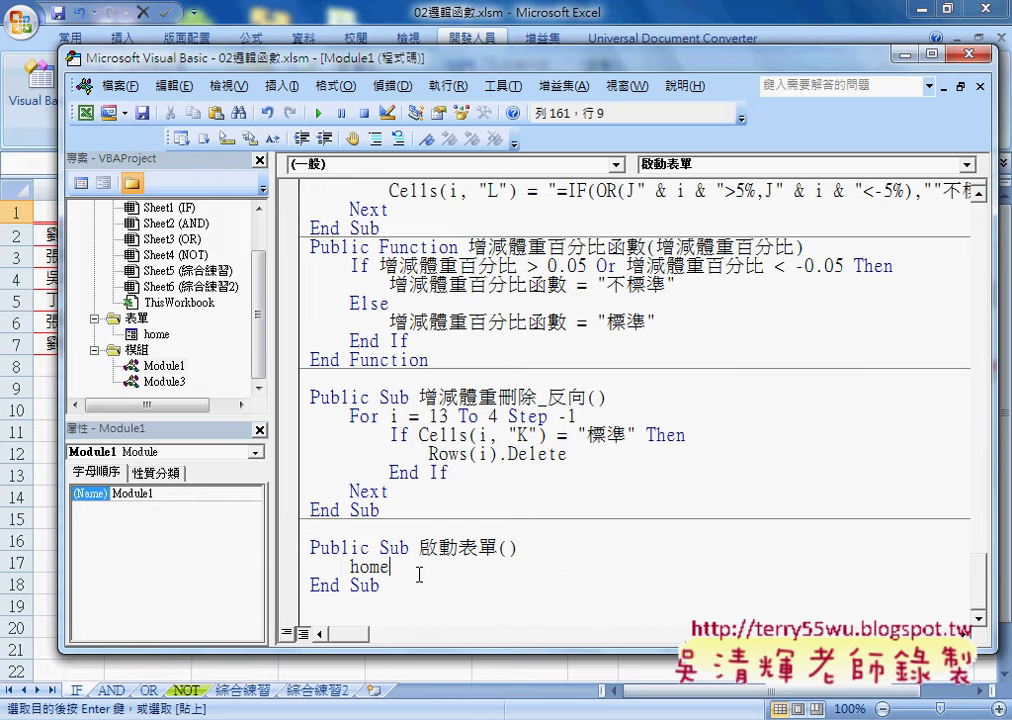
type(".")
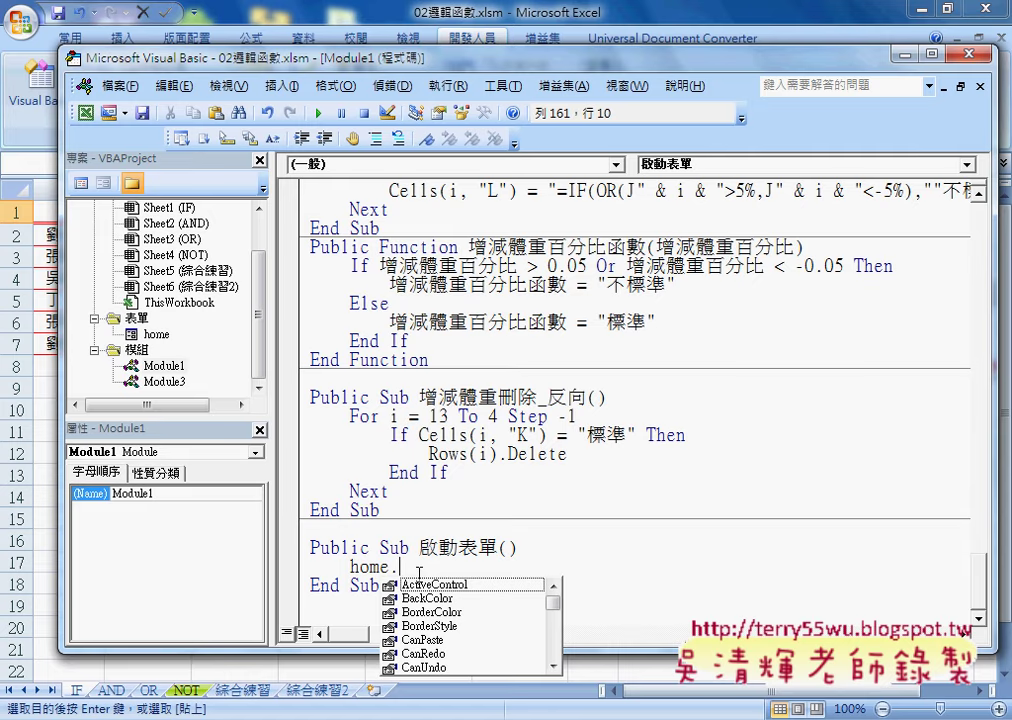
type("s")
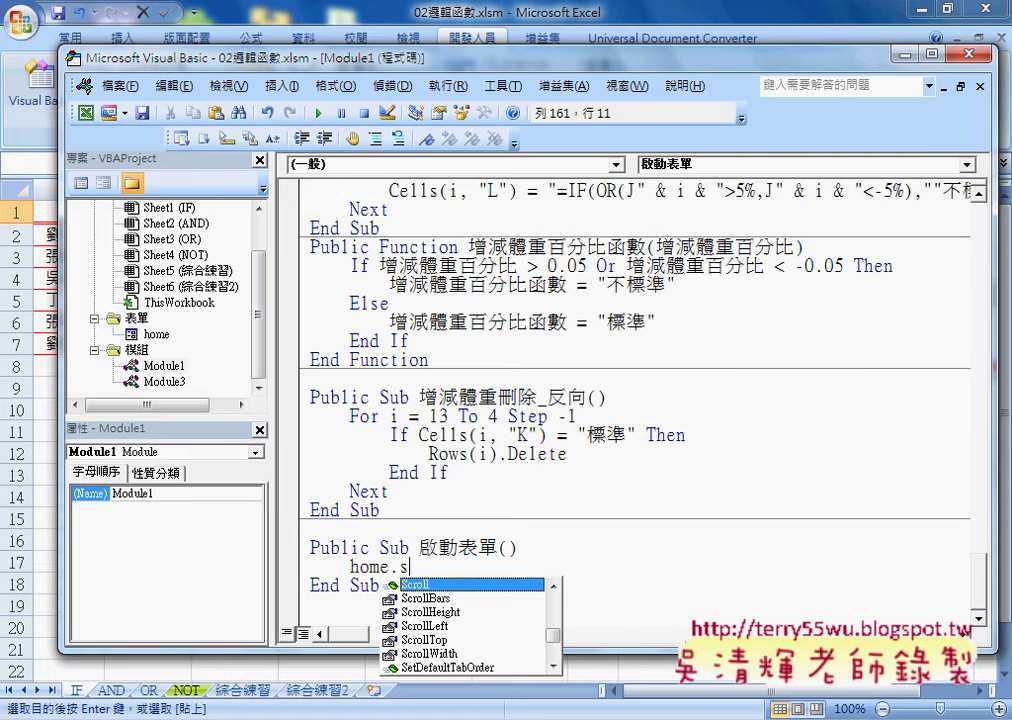
type("how")
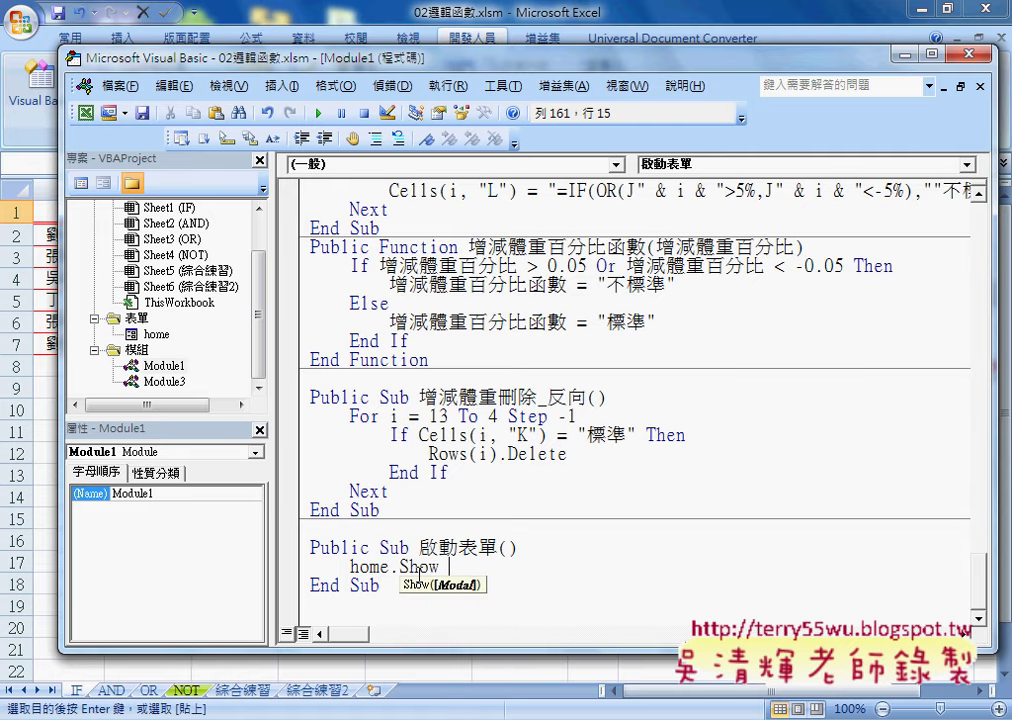
left_click(545, 416)
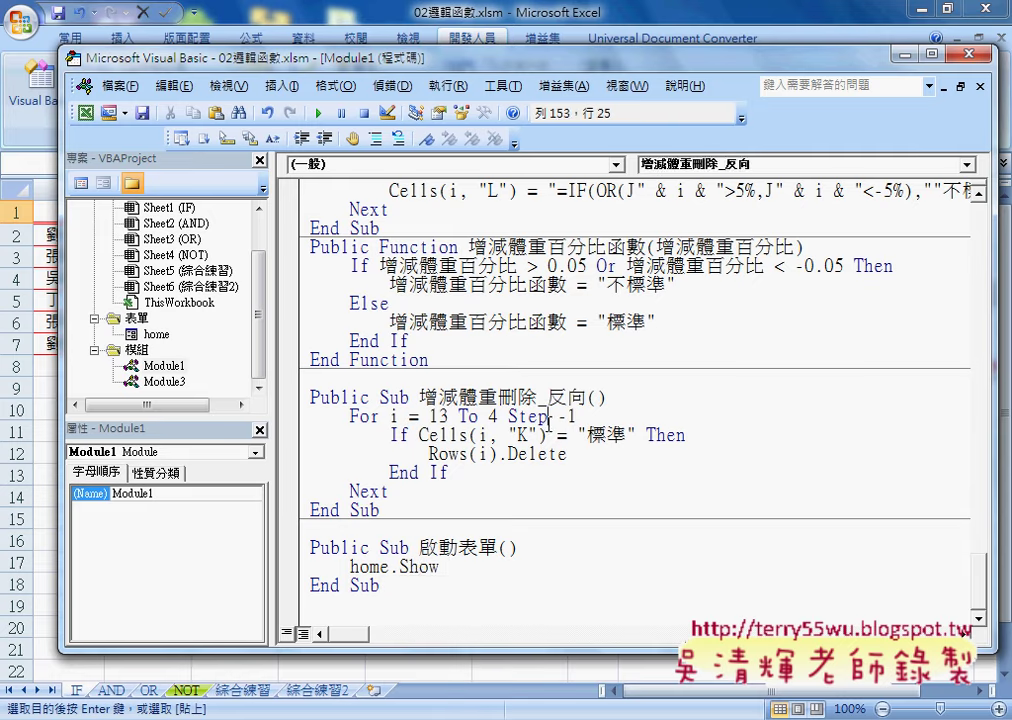
mouse_move(381, 585)
left_mouse_down()
mouse_move(339, 585)
mouse_move(300, 550)
left_mouse_up()
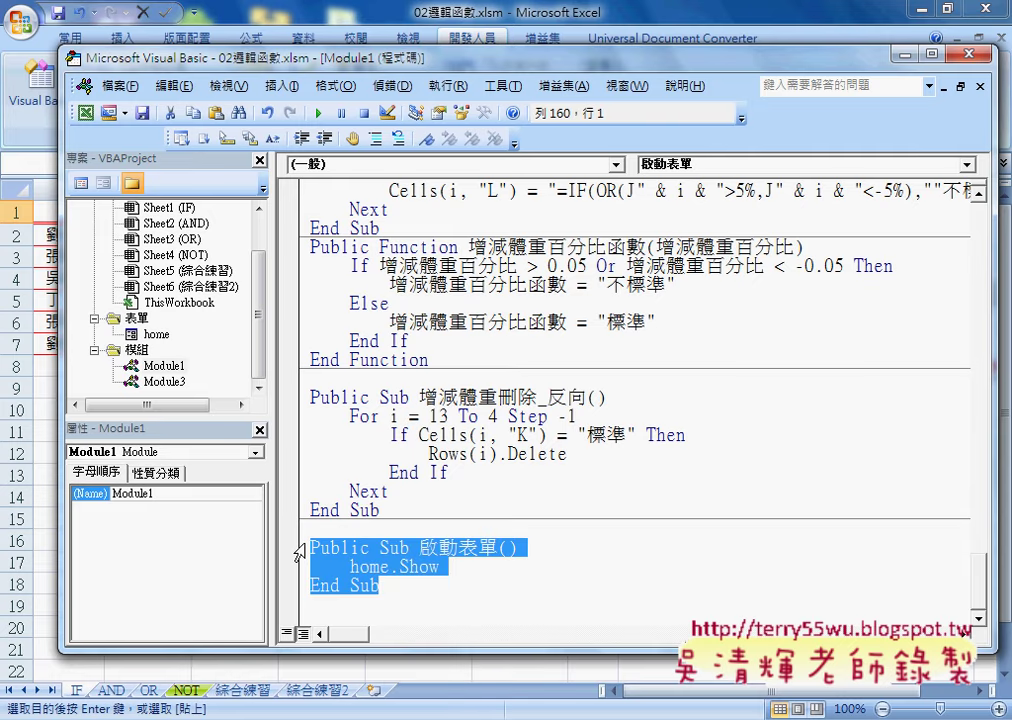
Step: Back in Excel, copy the 成績多重清除 button and paste it at cell I10
left_click(712, 38)
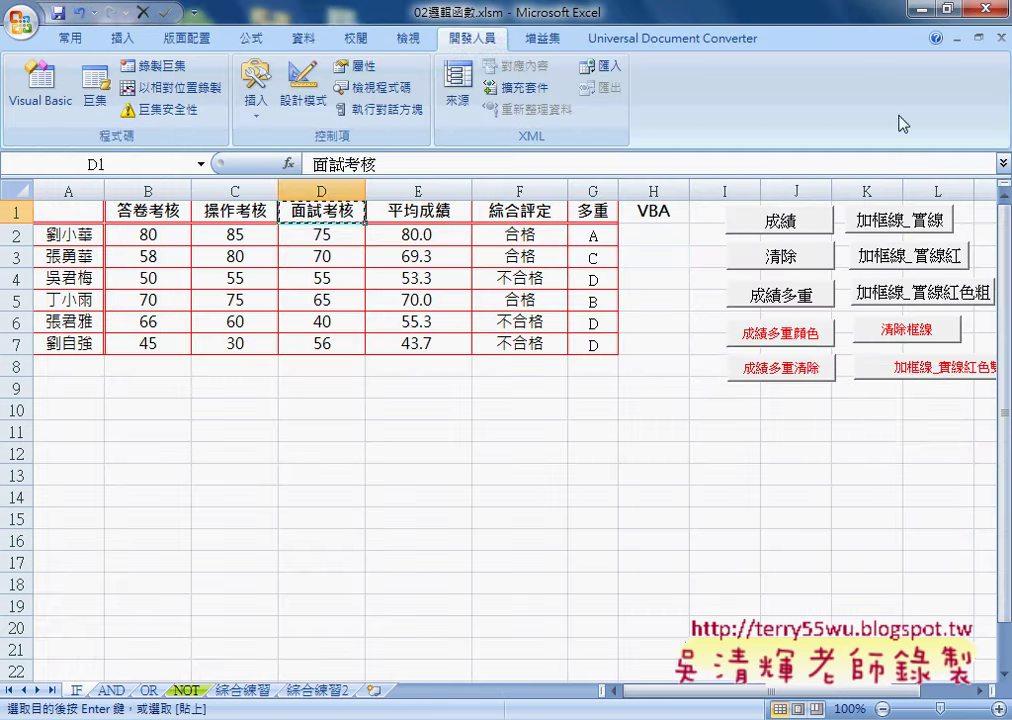
right_click(804, 367)
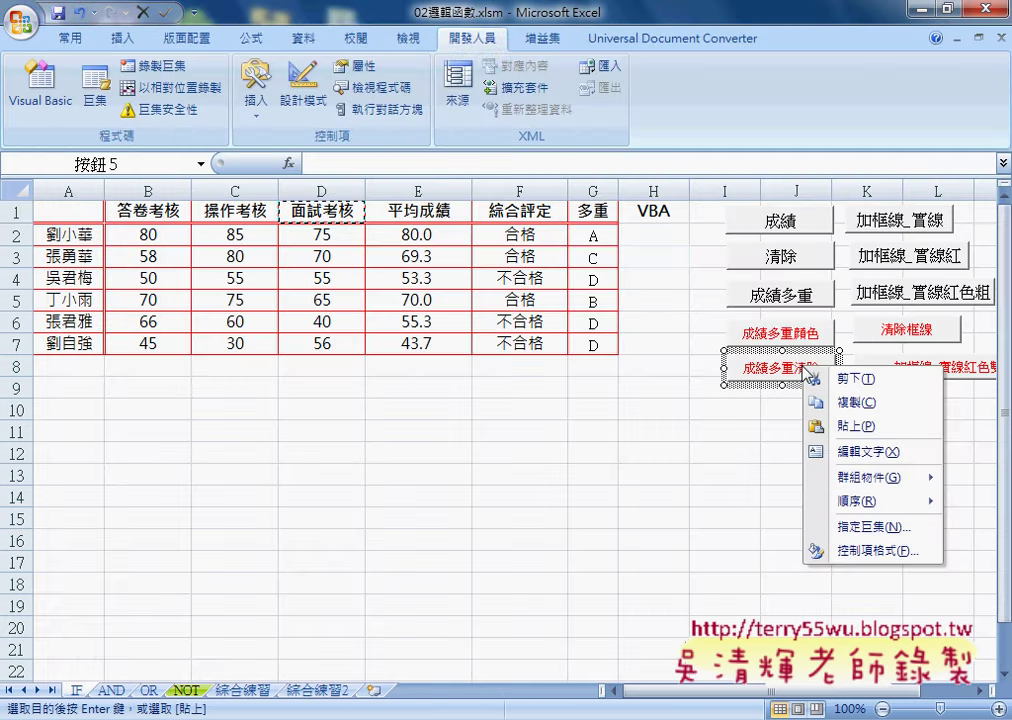
left_click(829, 402)
left_click(752, 410)
right_click(752, 410)
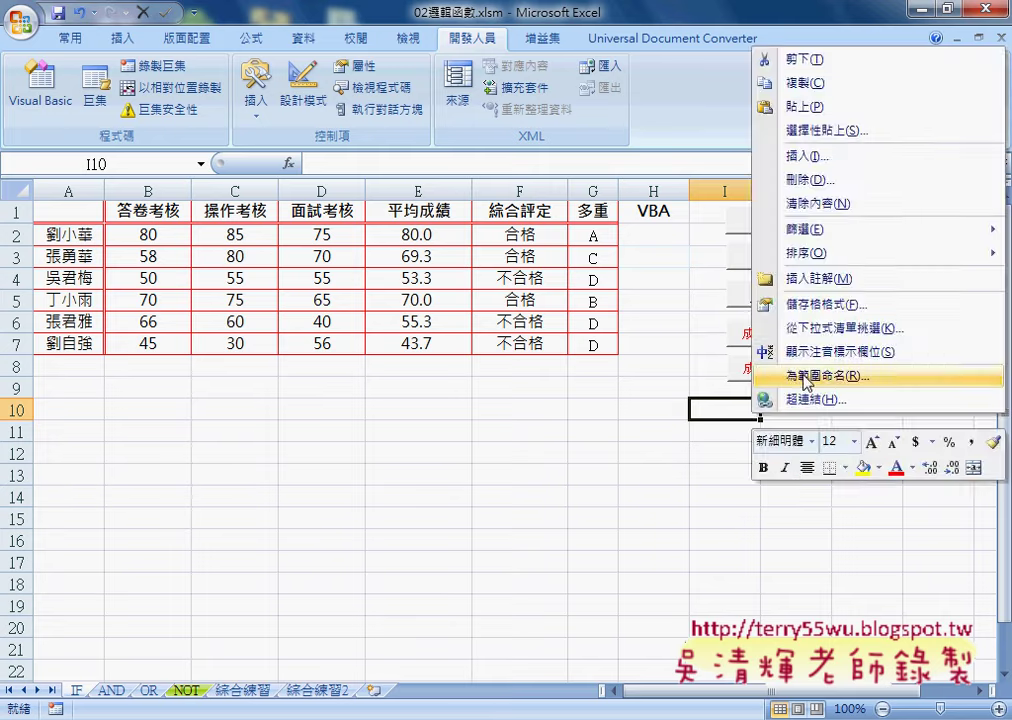
left_click(826, 106)
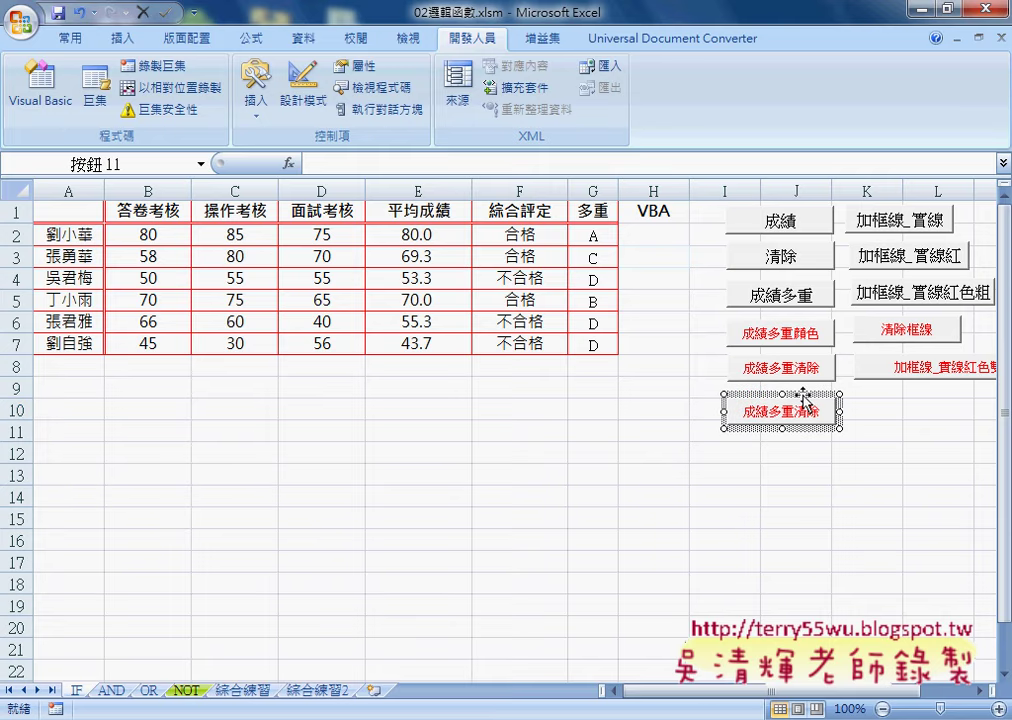
left_click_drag(808, 388, 812, 384)
left_click(836, 449)
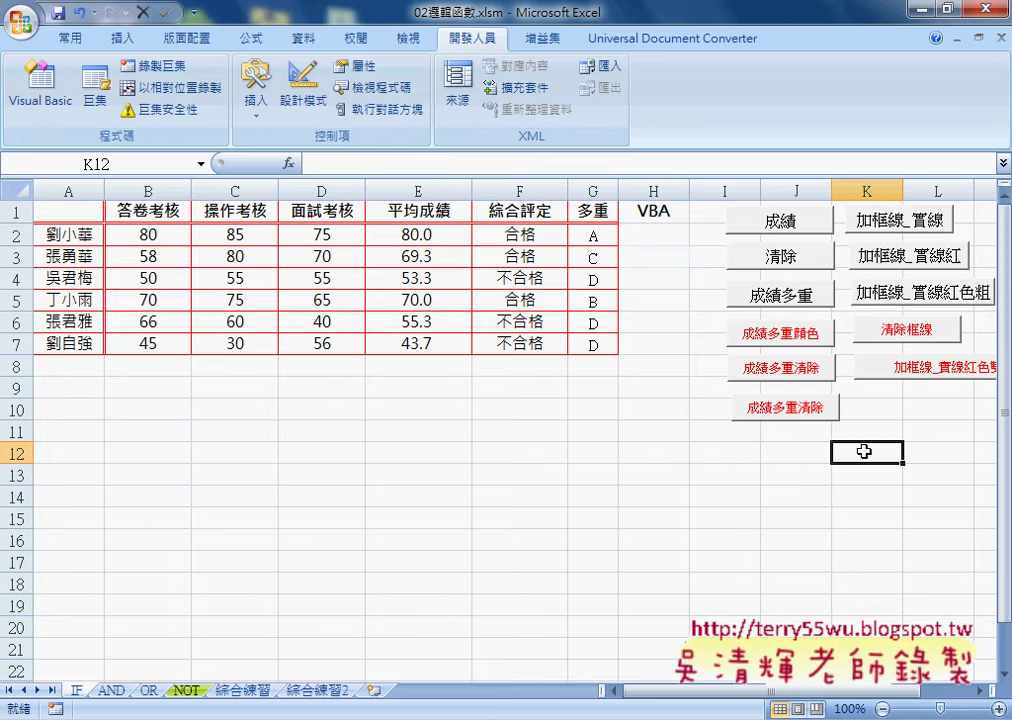
Step: Assign the 啟動表單 macro to the pasted button and caption it 啟動表單
right_click(810, 424)
left_click(845, 569)
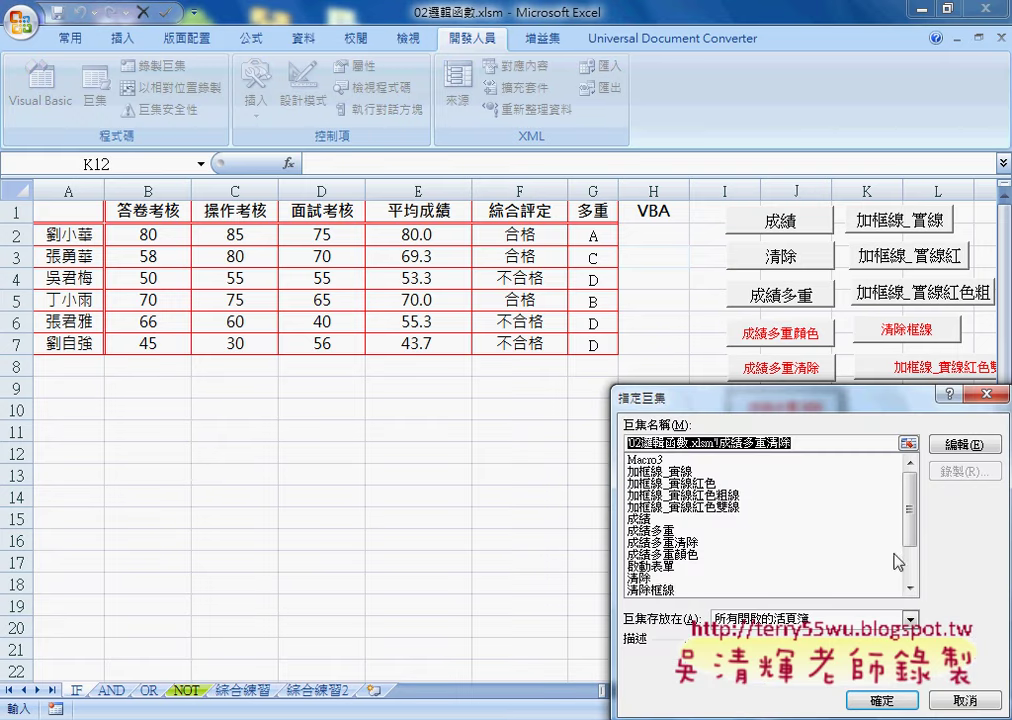
left_click_drag(914, 531, 914, 563)
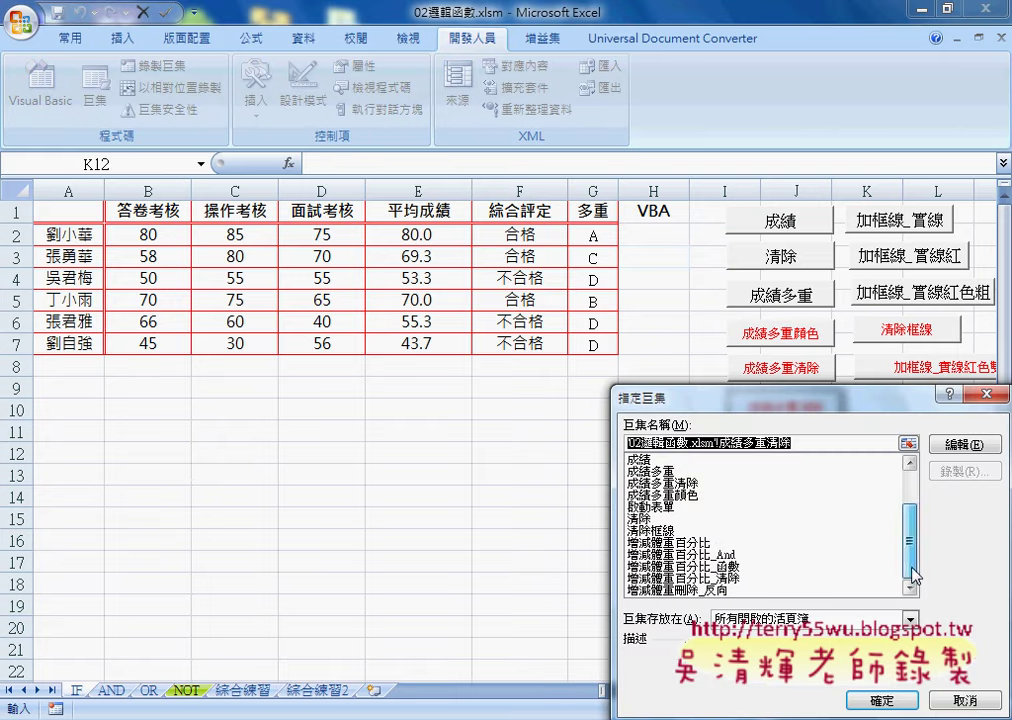
left_click(680, 507)
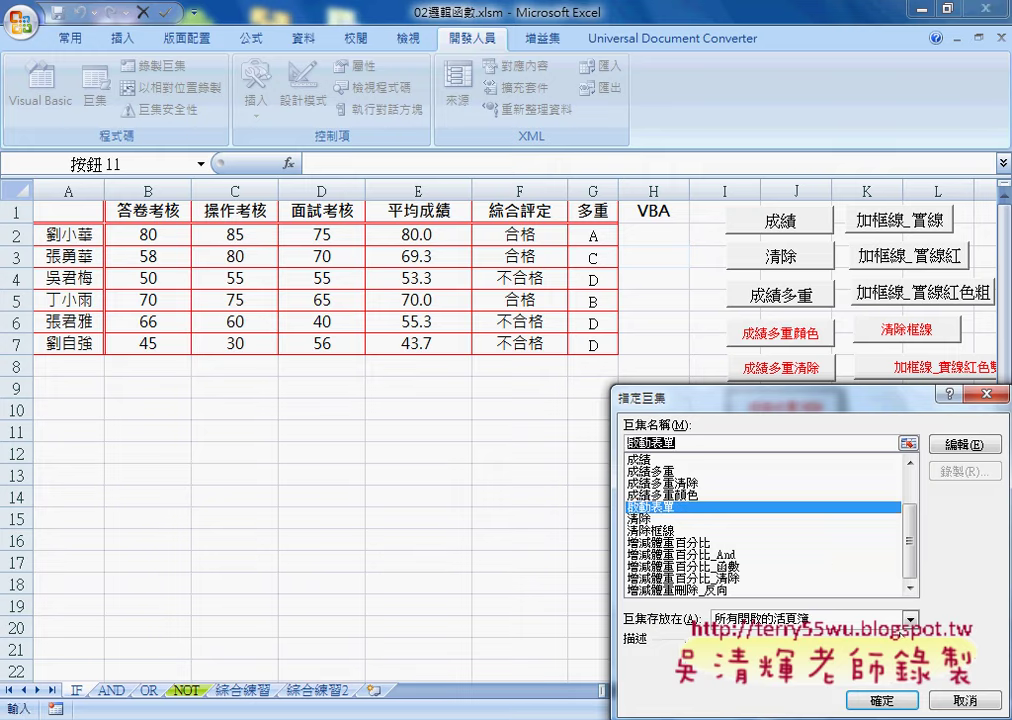
left_click(887, 700)
left_click_drag(745, 408, 877, 409)
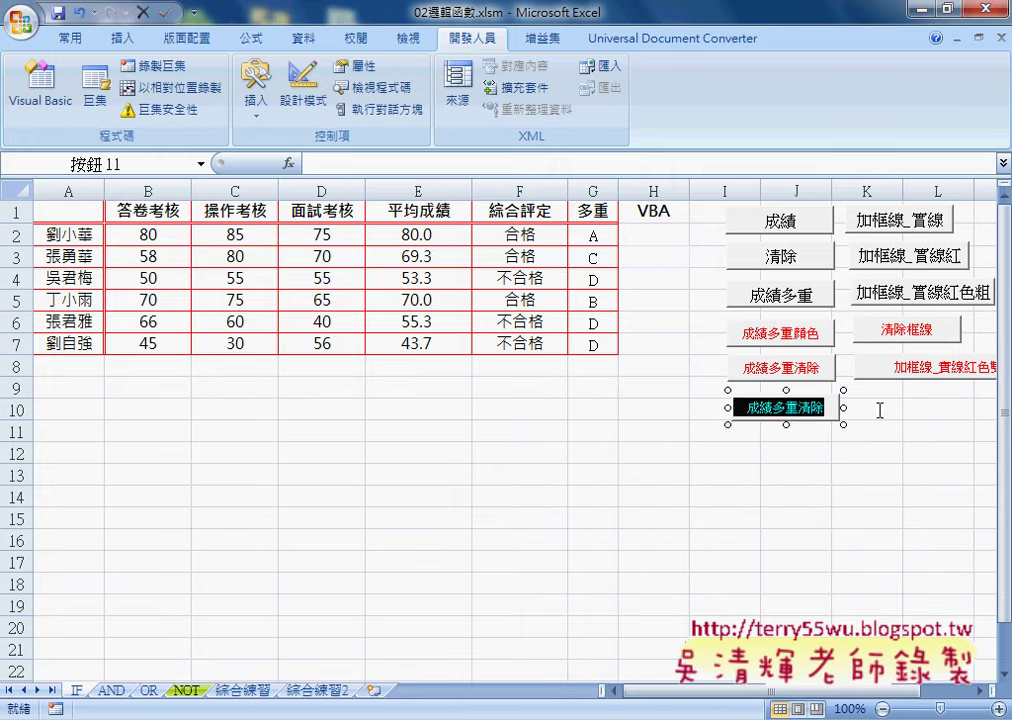
type("啟動表單")
left_click(922, 494)
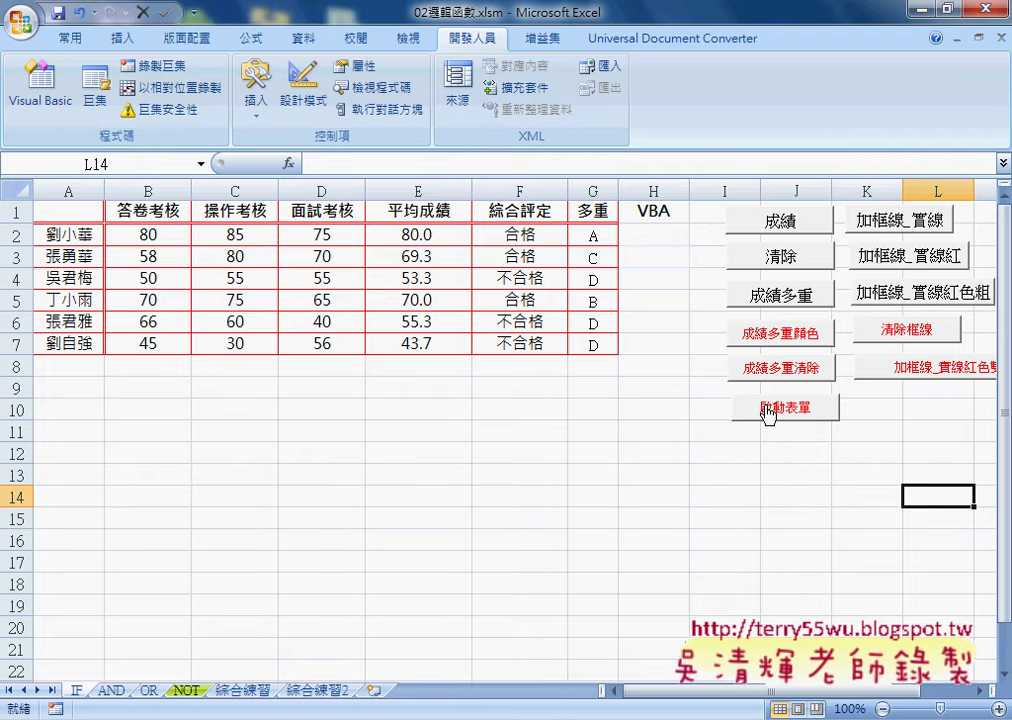
left_click(768, 410)
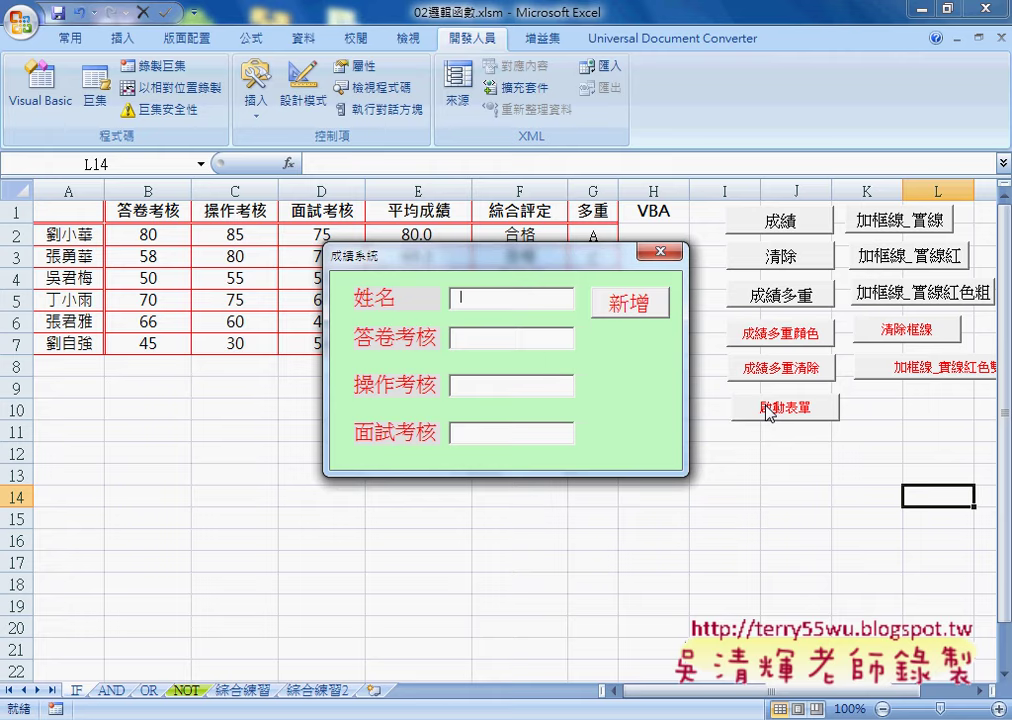
left_click_drag(655, 242, 657, 243)
left_click(657, 245)
left_click(787, 410)
left_click(650, 249)
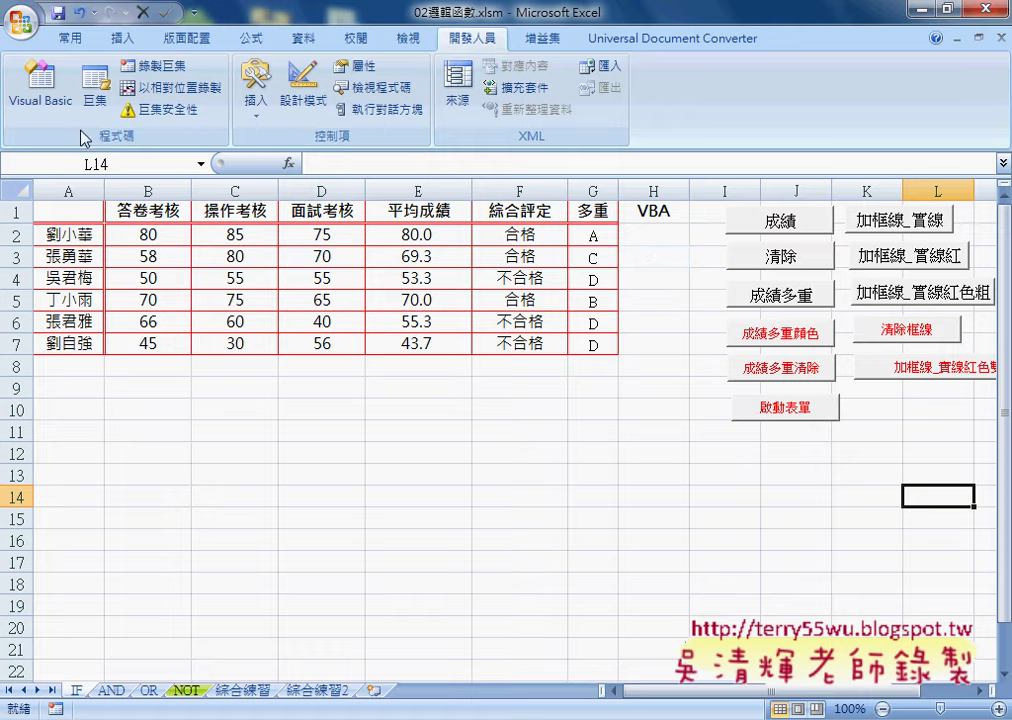
left_click(40, 90)
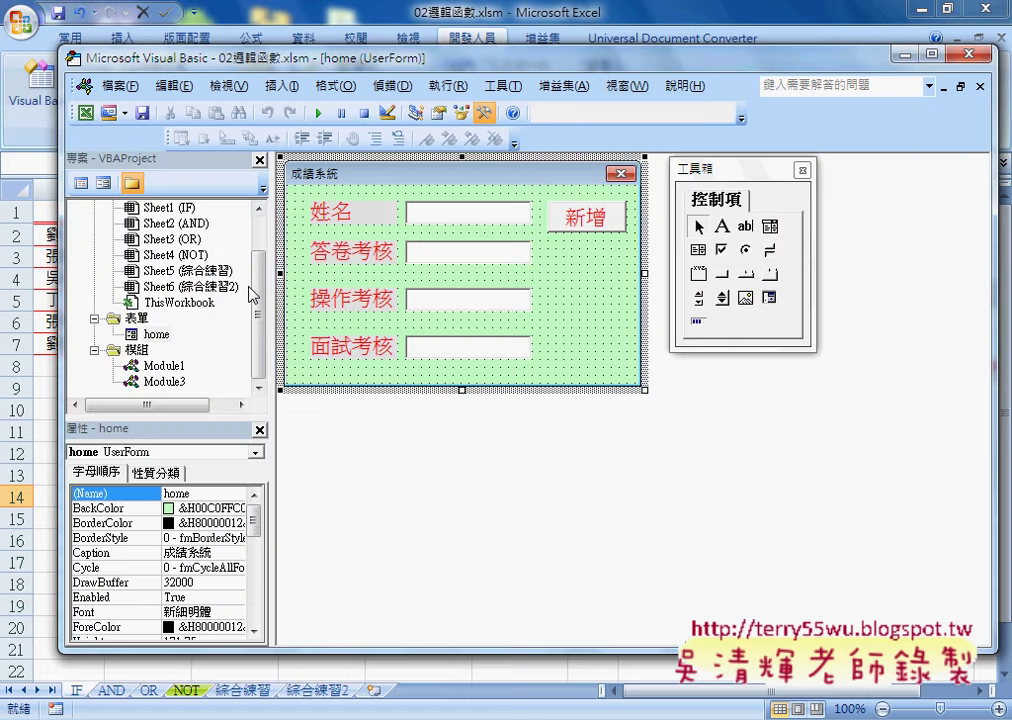
Step: Expand the workbook's VBA project and open ThisWorkbook's code window under Microsoft Excel 物件
left_click(260, 215)
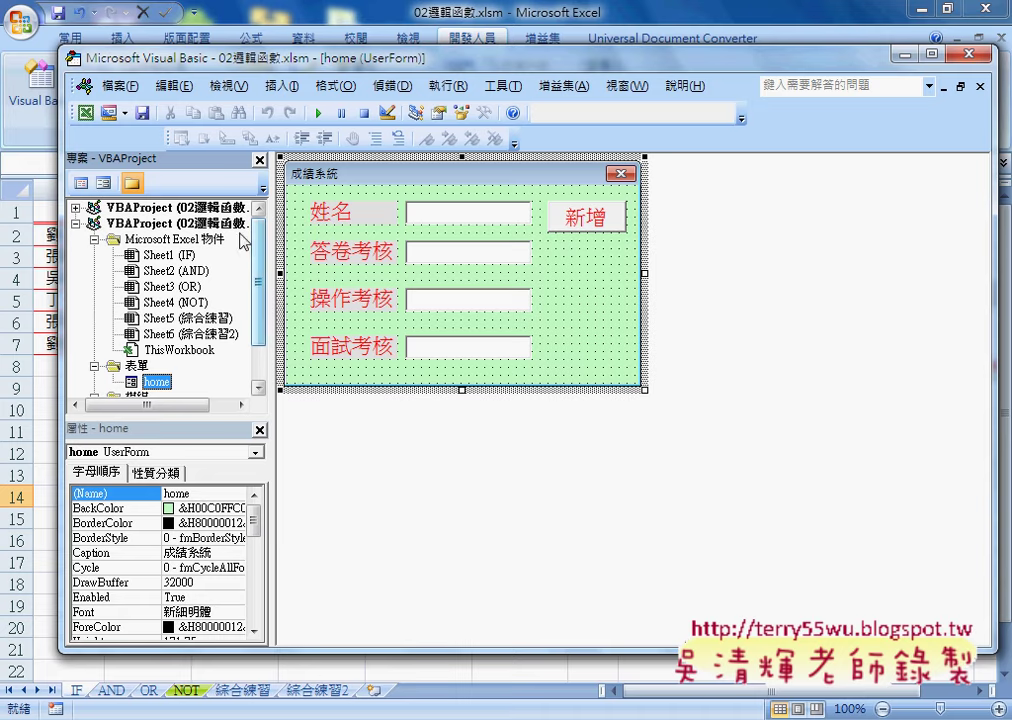
left_click(200, 226)
left_click(200, 350)
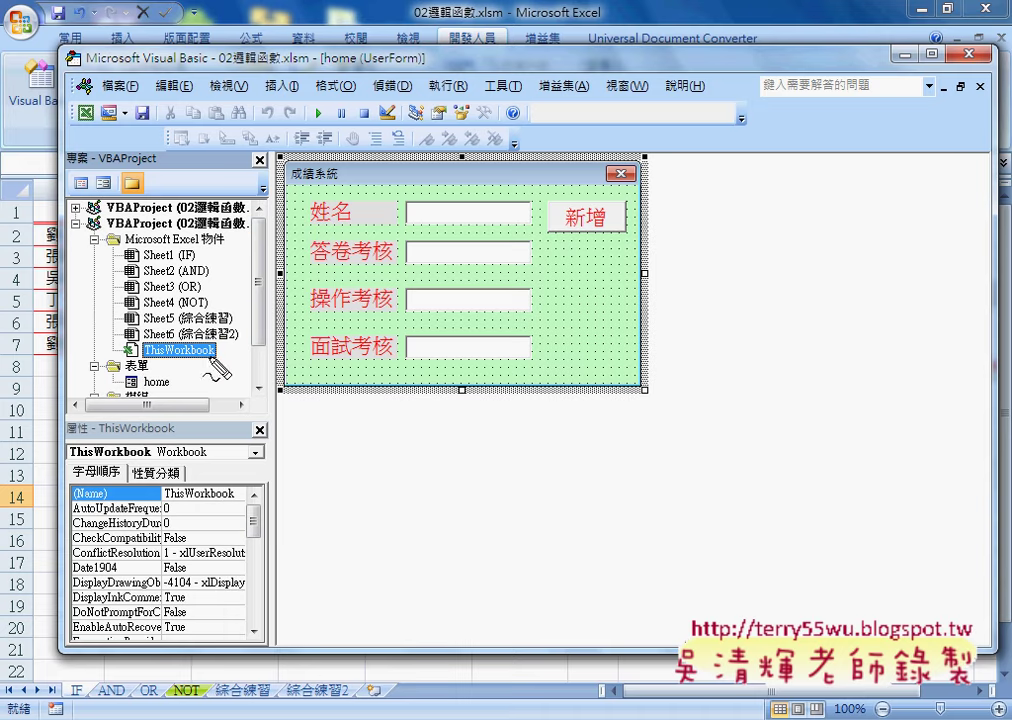
left_click_drag(215, 360, 305, 388)
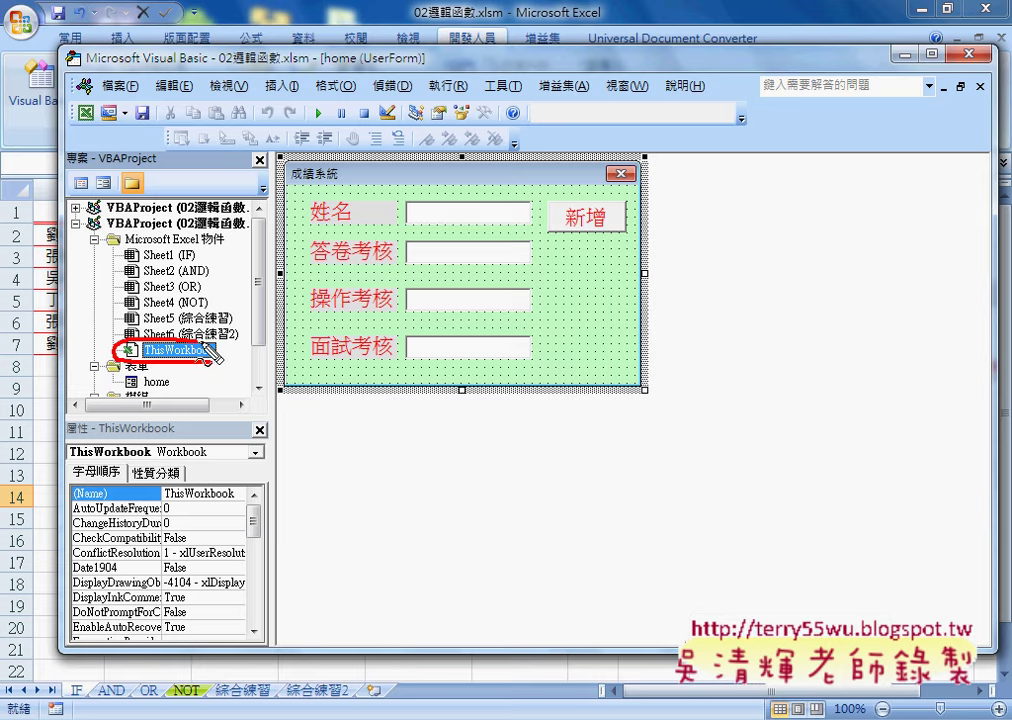
left_click_drag(238, 374, 272, 362)
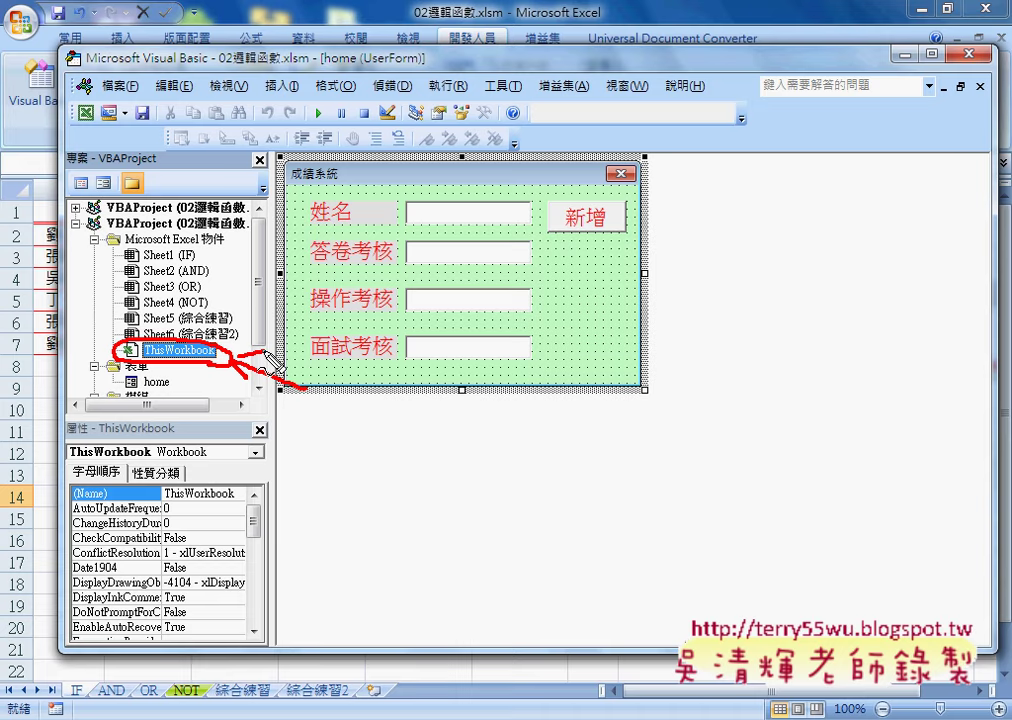
key("Escape")
left_click(156, 381)
left_click(205, 351)
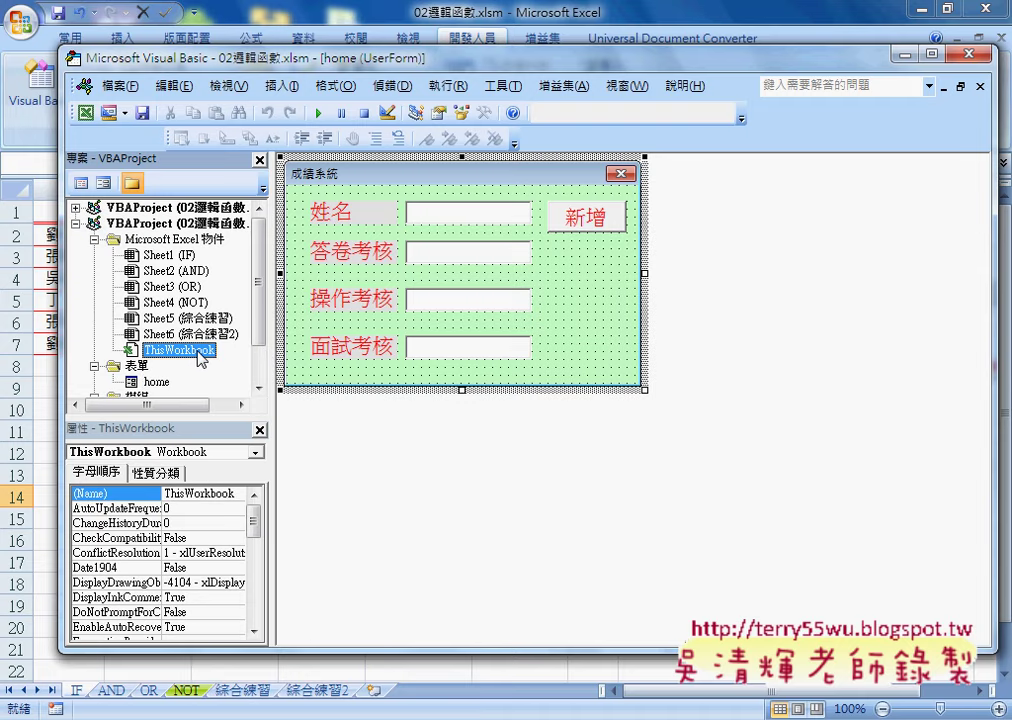
double_click(197, 351)
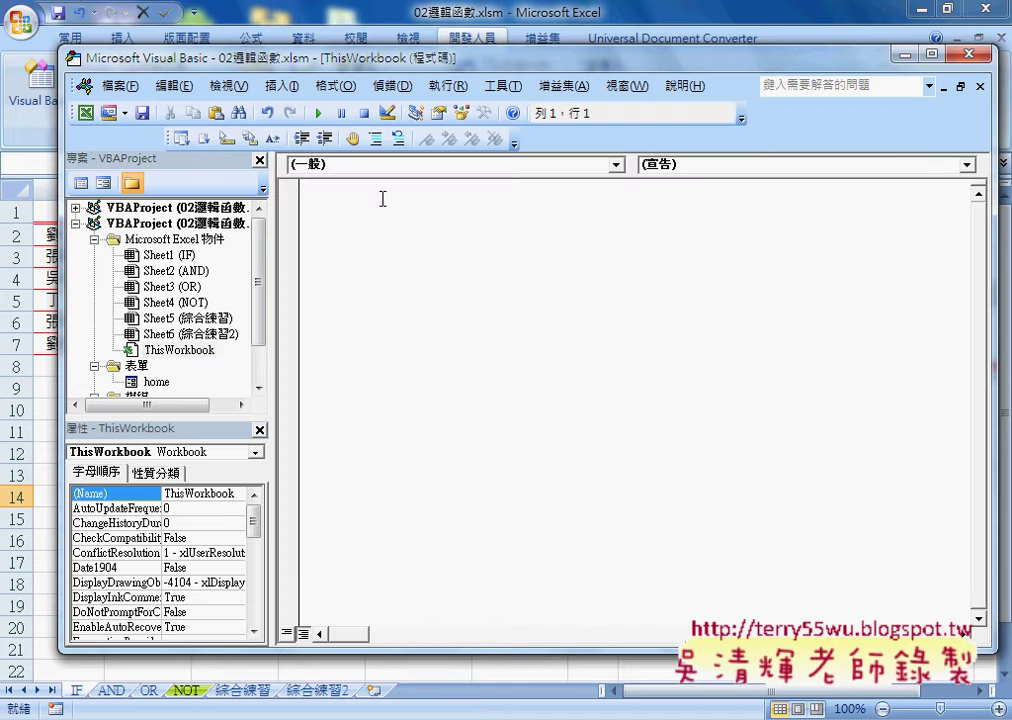
Step: Create a Workbook/Open event procedure in ThisWorkbook that runs home.Show
left_click(398, 167)
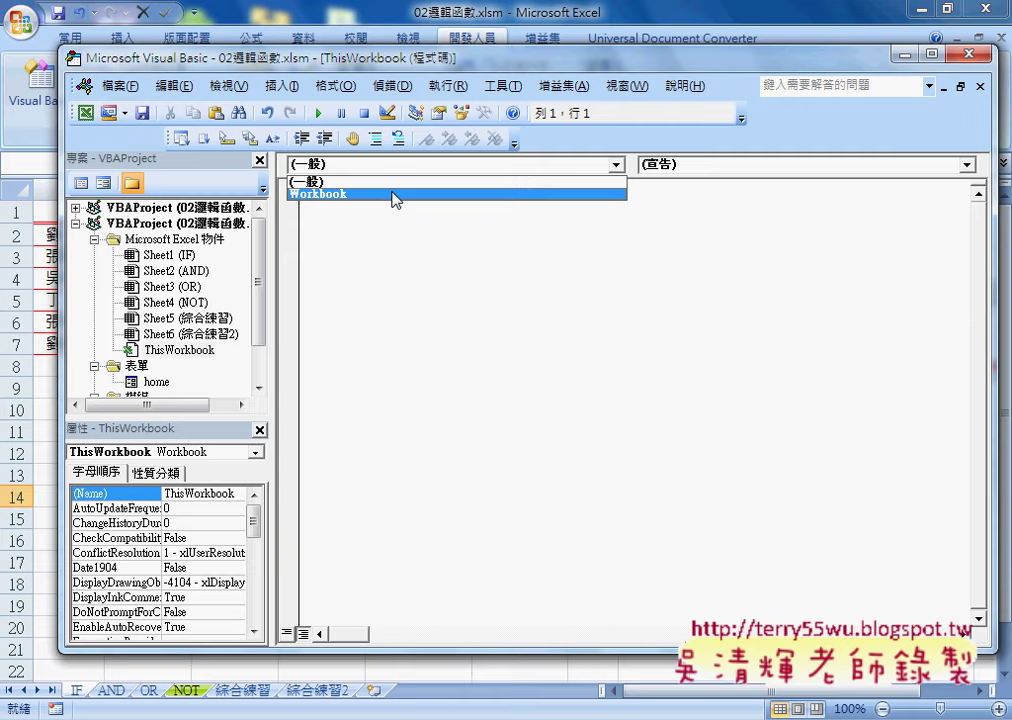
left_click(396, 195)
left_click(694, 166)
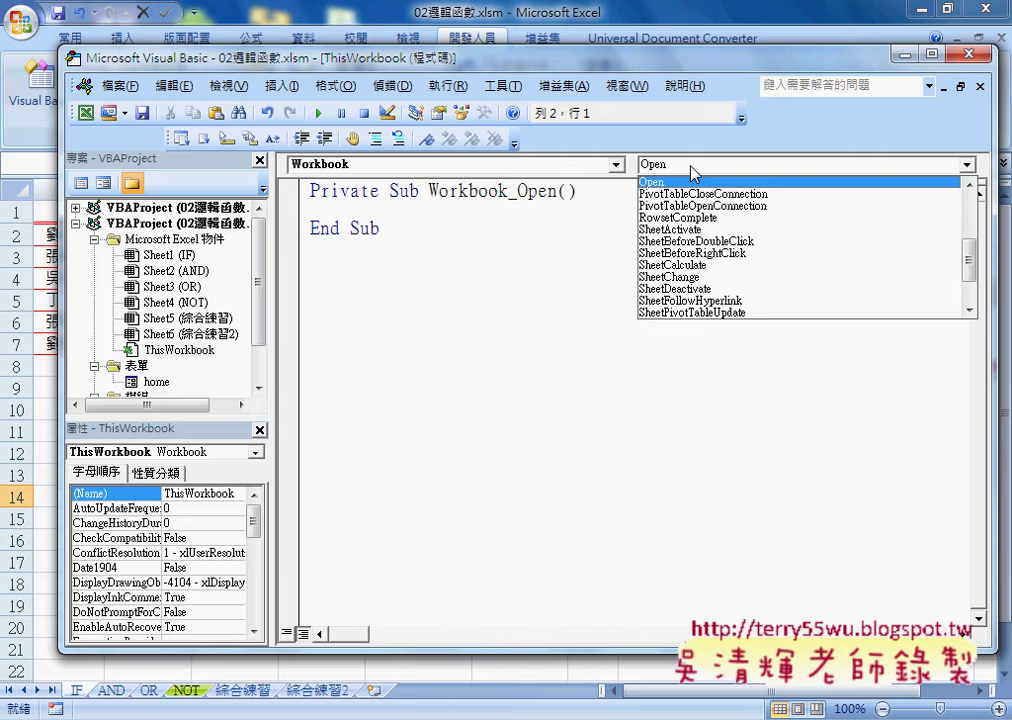
left_click(700, 170)
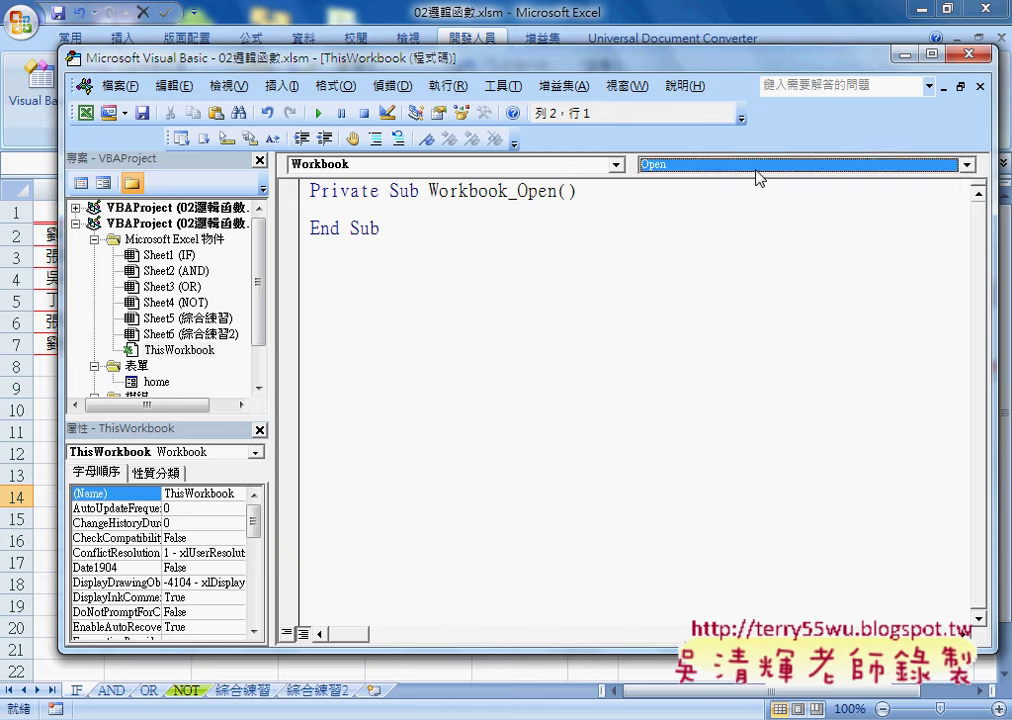
left_click(757, 170)
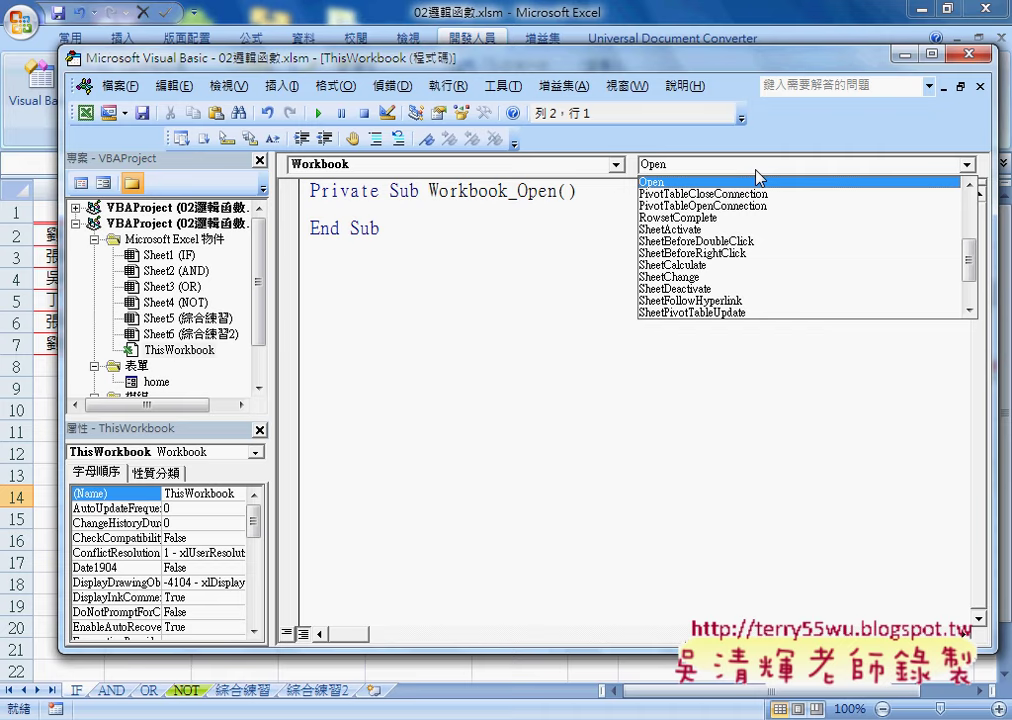
left_click_drag(969, 264, 972, 258)
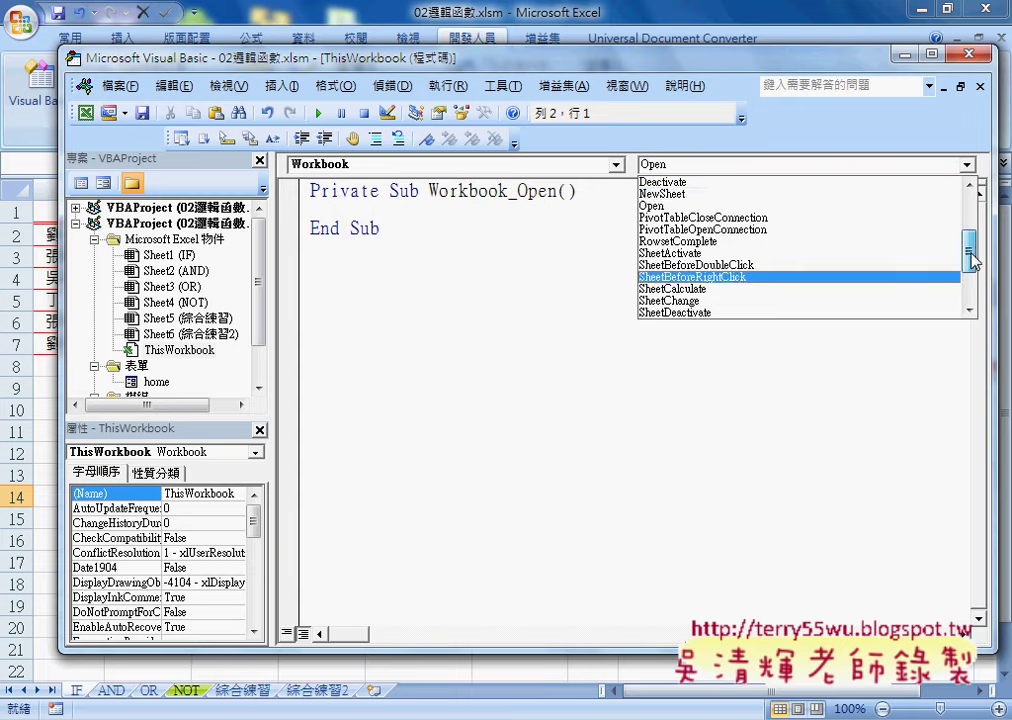
left_click(663, 206)
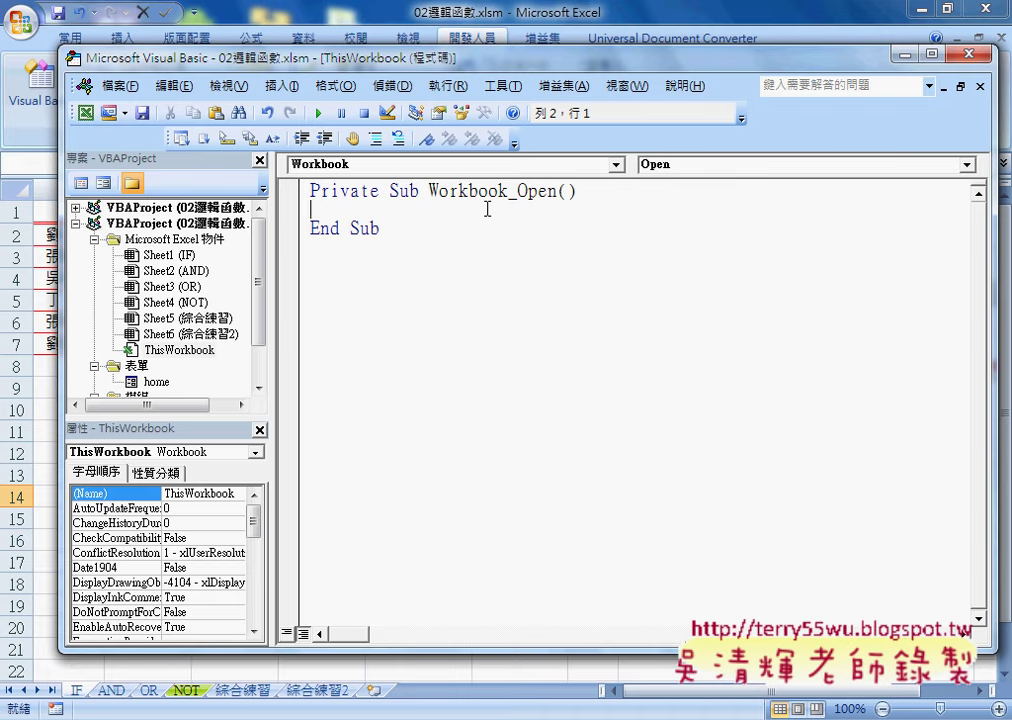
key("Tab")
type("ho")
type("me")
type(".s")
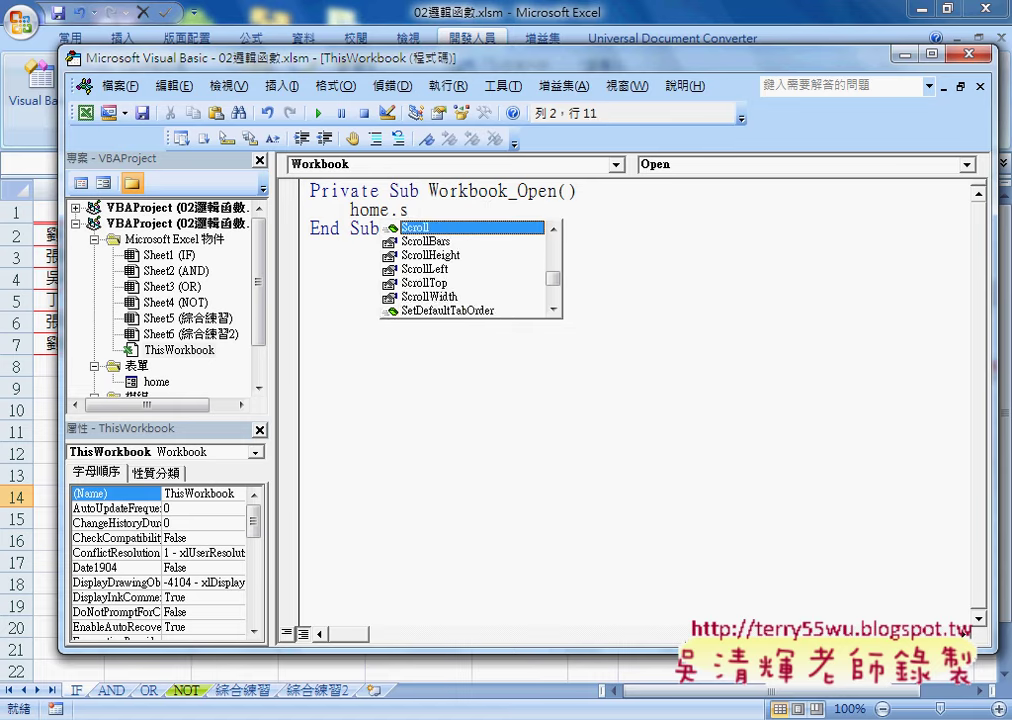
type("how")
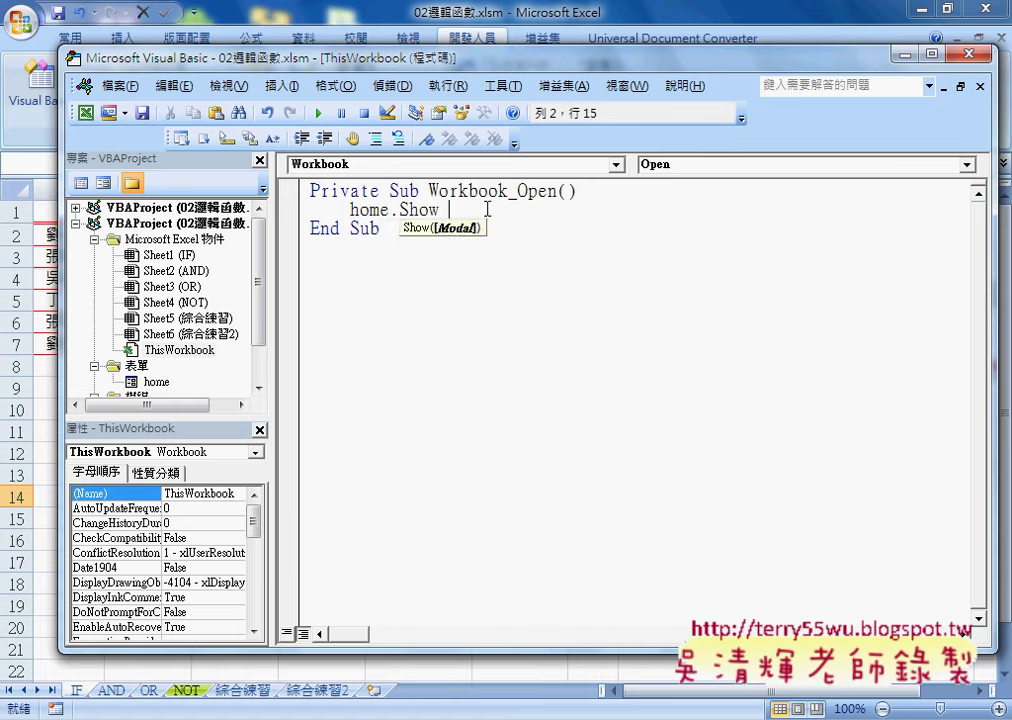
left_click(551, 360)
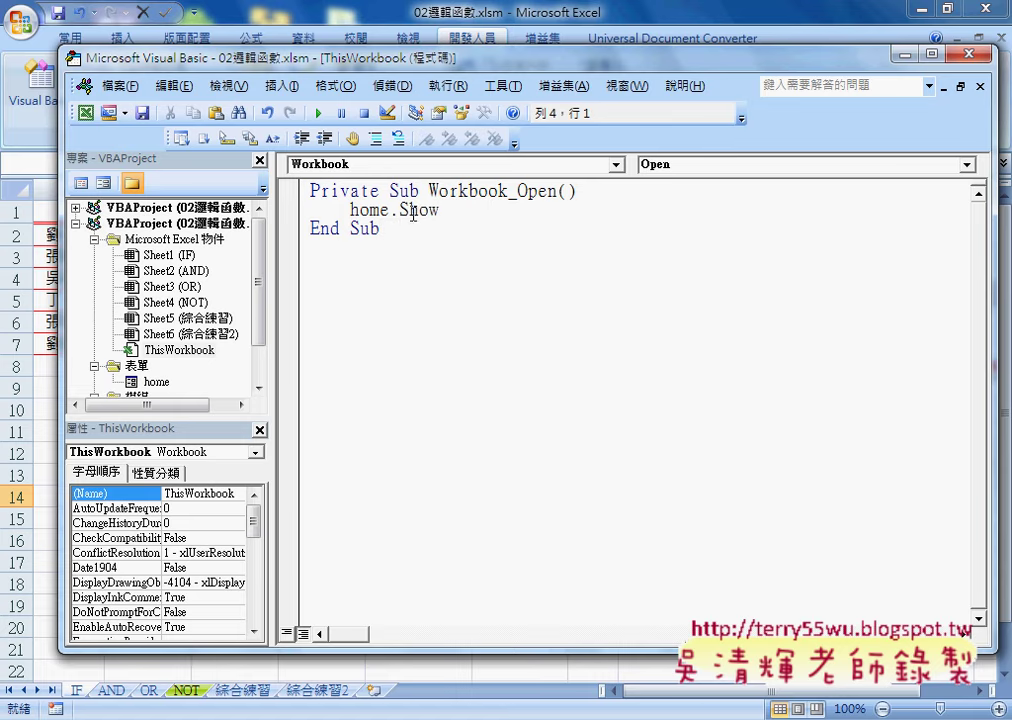
Step: Save the workbook, exit Excel, and reopen 02邏輯函數.xlsm
left_click(971, 56)
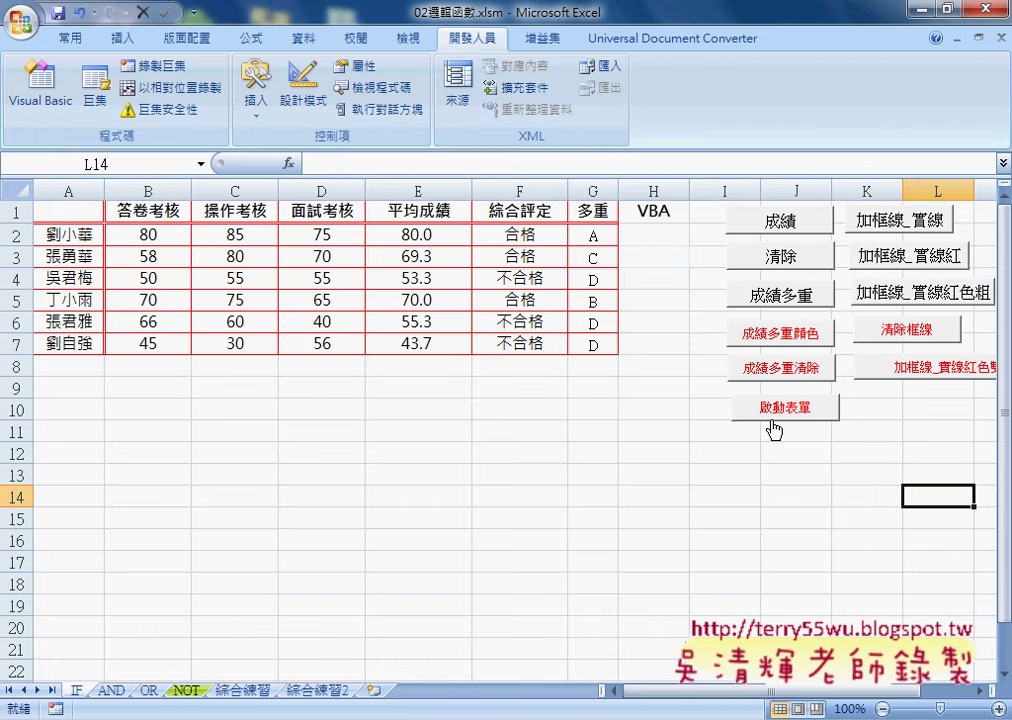
left_click(60, 14)
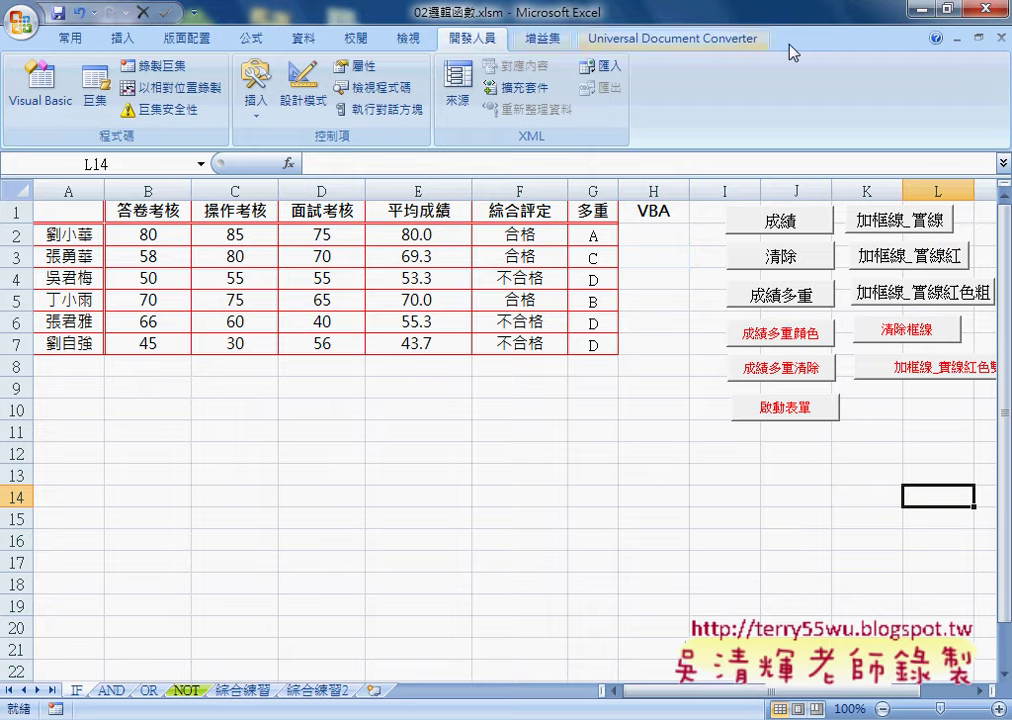
left_click(983, 12)
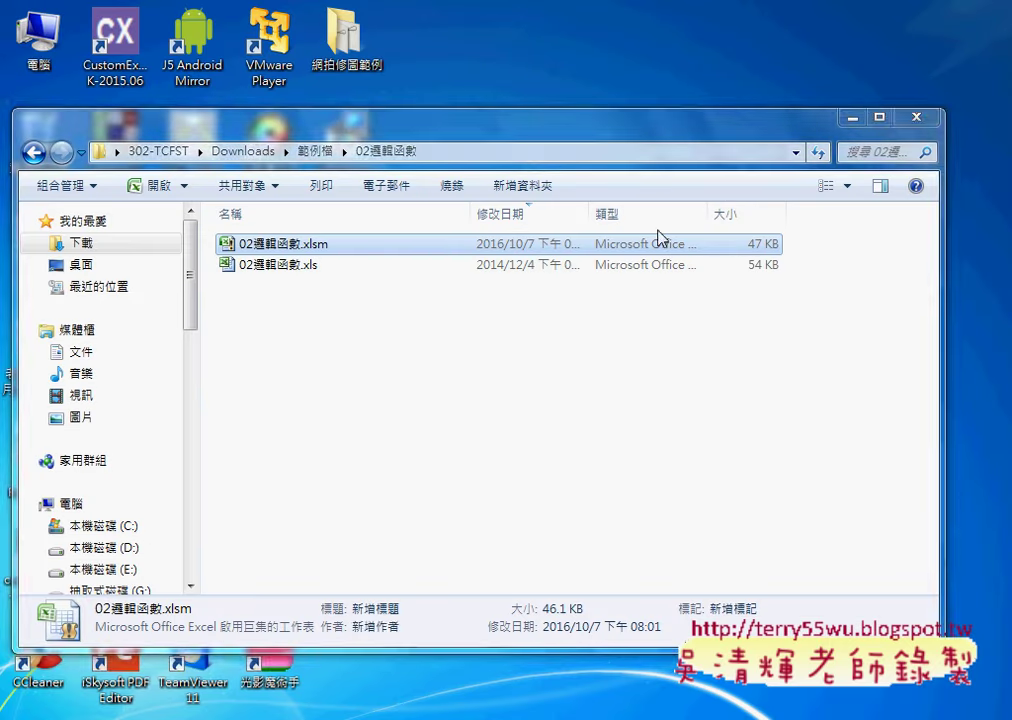
double_click(341, 251)
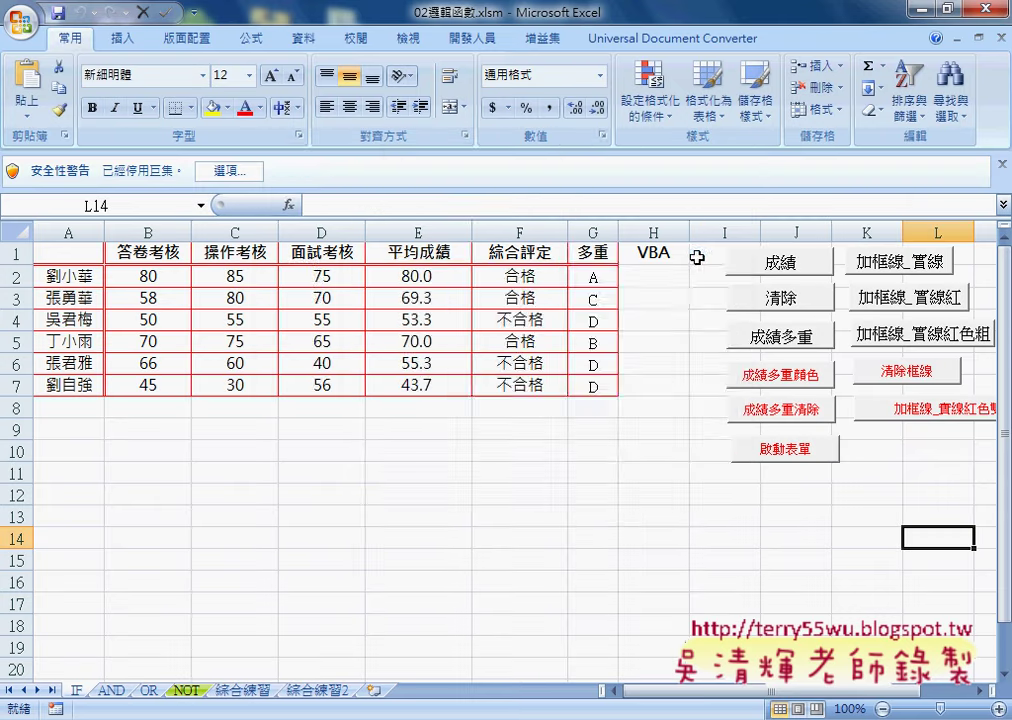
Step: Choose 啟用這個內容 in the security warning's options to enable the workbook's macros
left_click(222, 172)
left_click(382, 377)
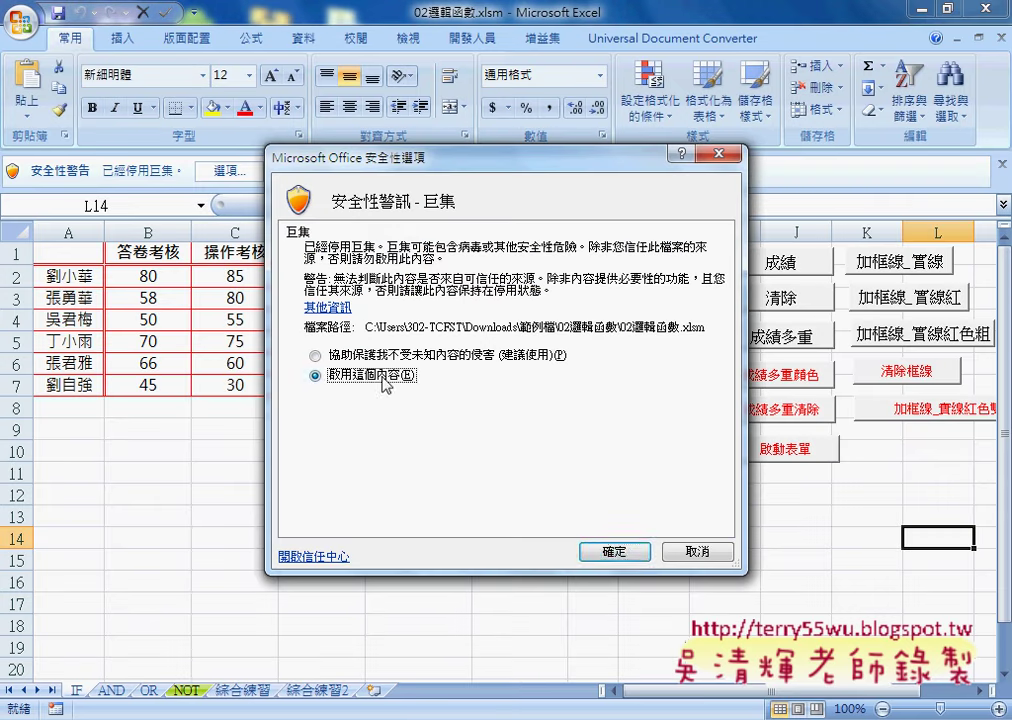
left_click(638, 551)
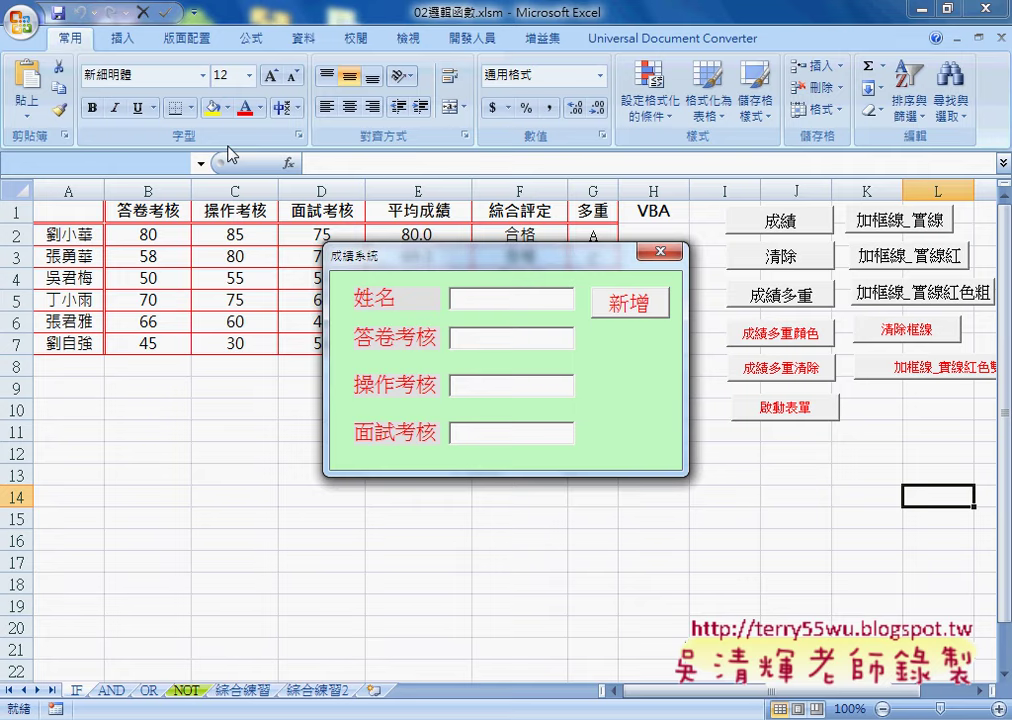
Step: Enter name xxx with 答卷考核 65, 操作考核 50 and 面試考核 80, then submit with 新增
left_click_drag(450, 258, 524, 178)
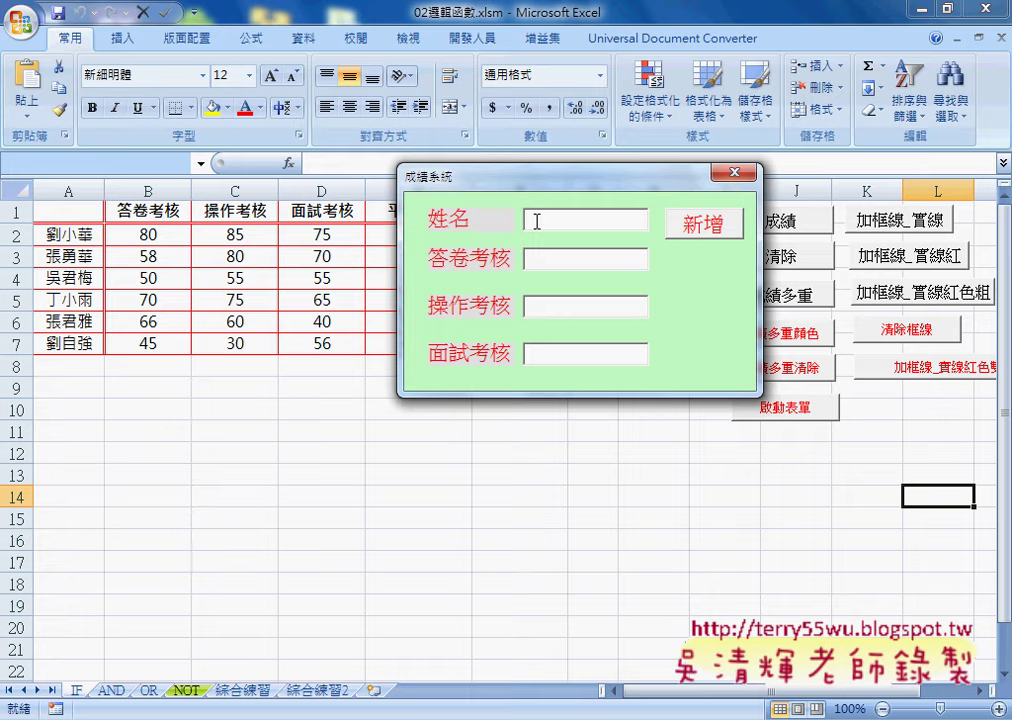
type("xxx")
left_click(585, 258)
type("65")
left_click(530, 306)
type("5")
type("0")
left_click(530, 354)
type("8")
type("0")
left_click_drag(608, 183, 758, 196)
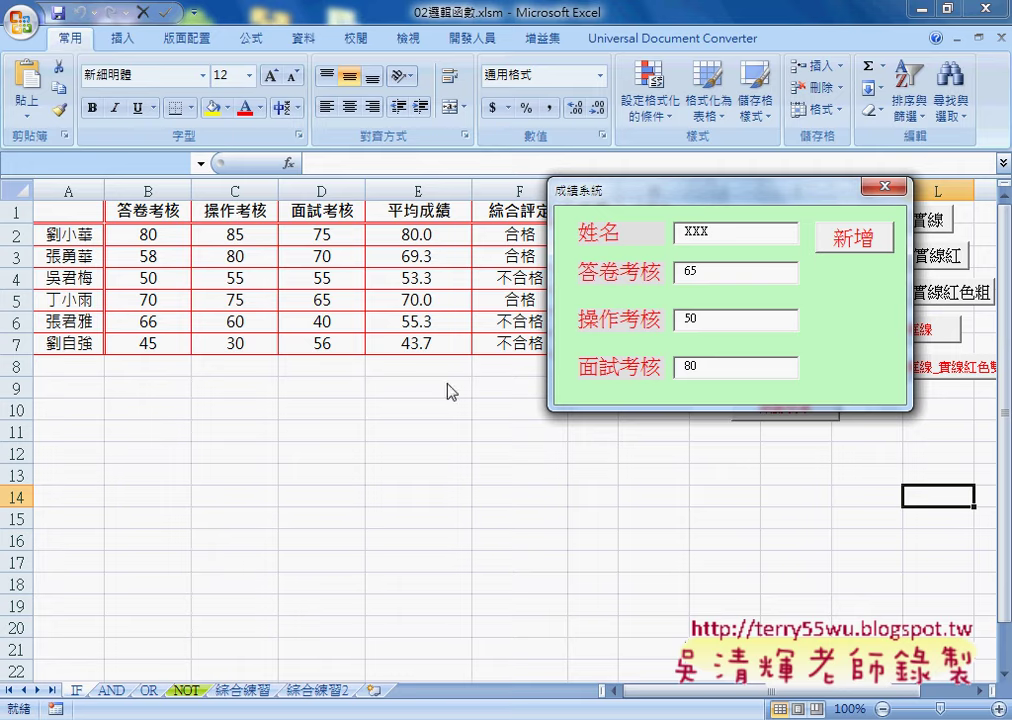
left_click(853, 243)
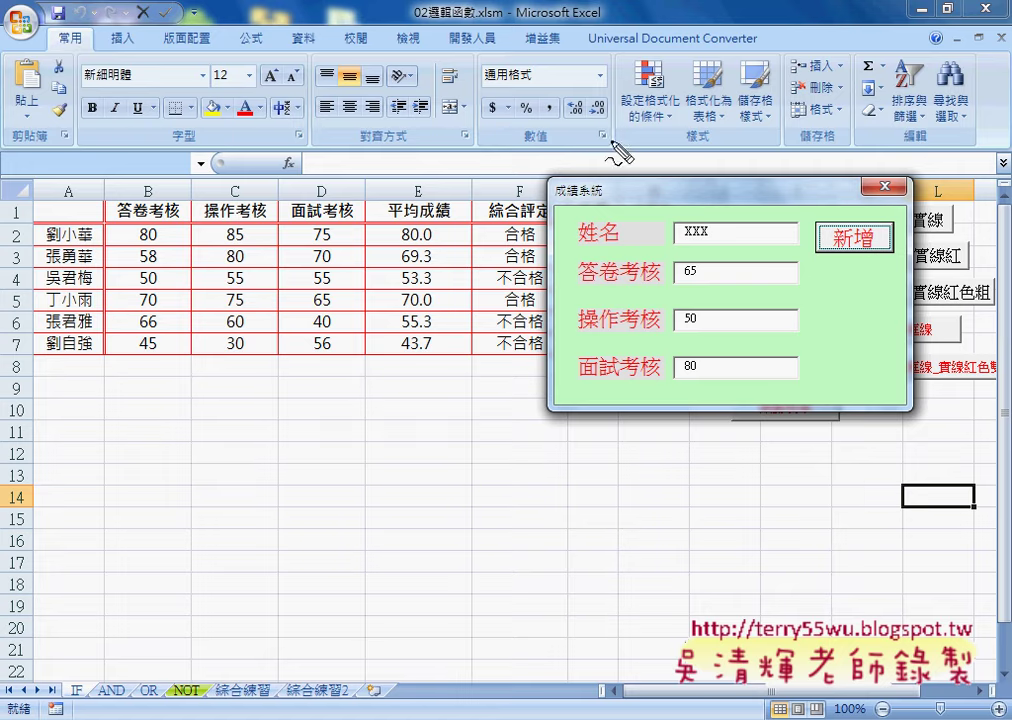
left_click_drag(75, 232, 93, 316)
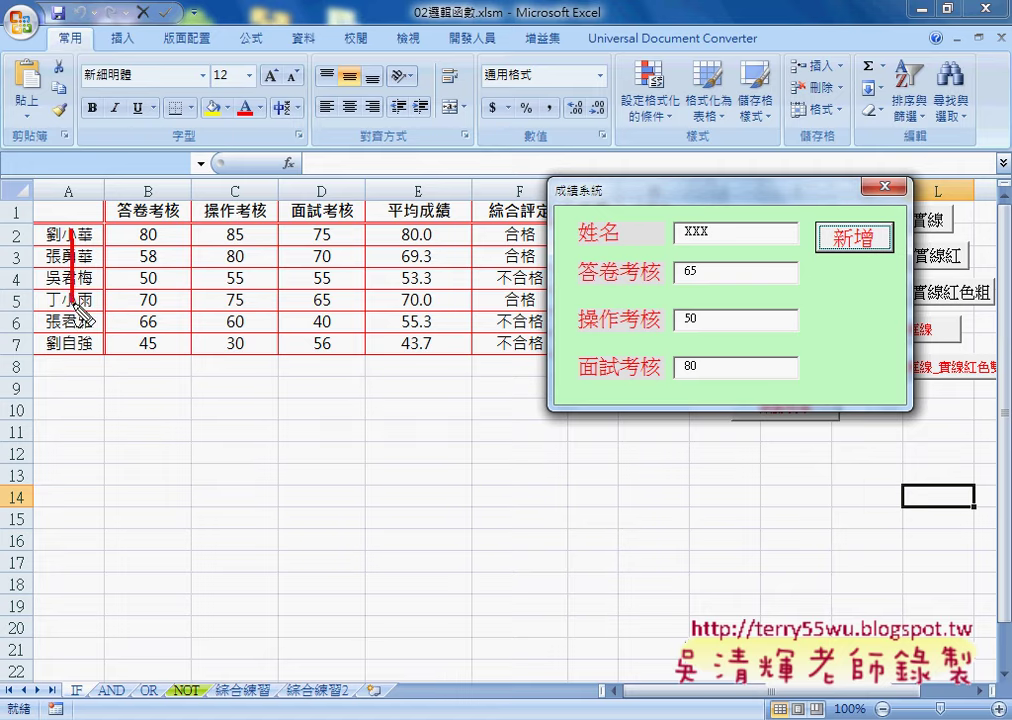
left_click_drag(18, 330, 20, 352)
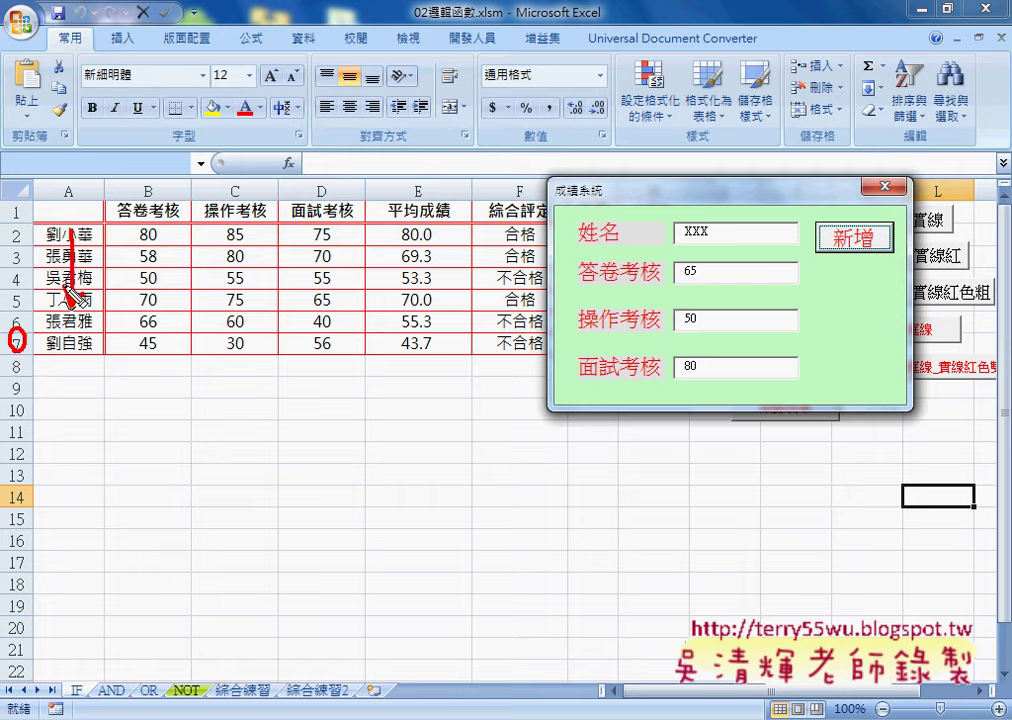
left_click_drag(62, 226, 108, 230)
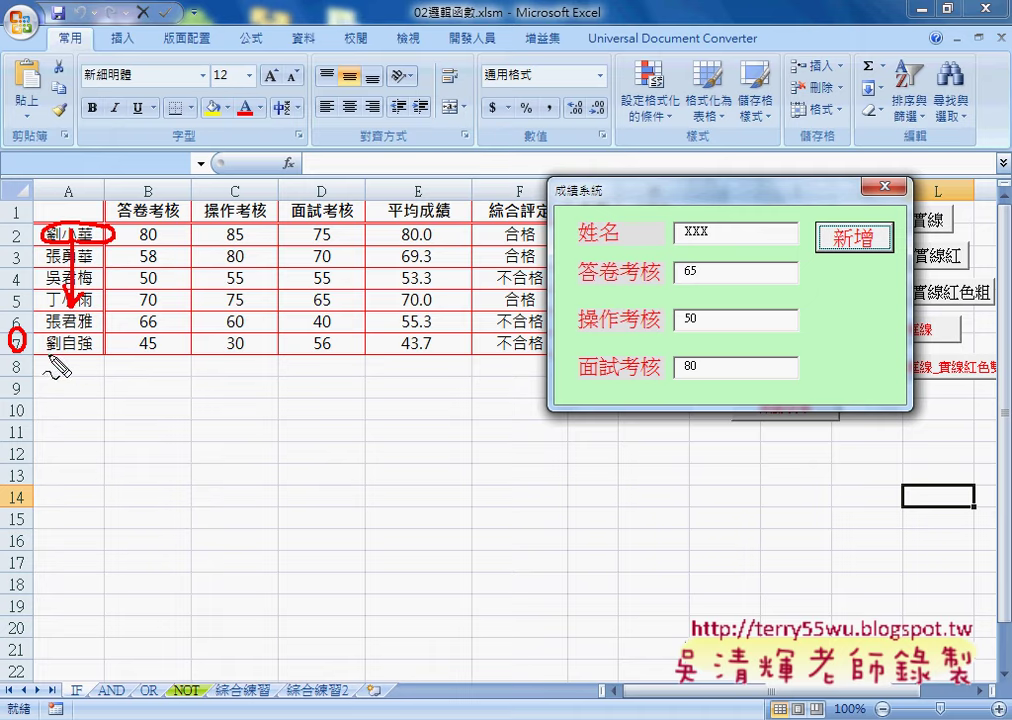
mouse_move(47, 355)
left_mouse_down()
mouse_move(120, 344)
mouse_move(112, 354)
mouse_move(124, 352)
left_mouse_up()
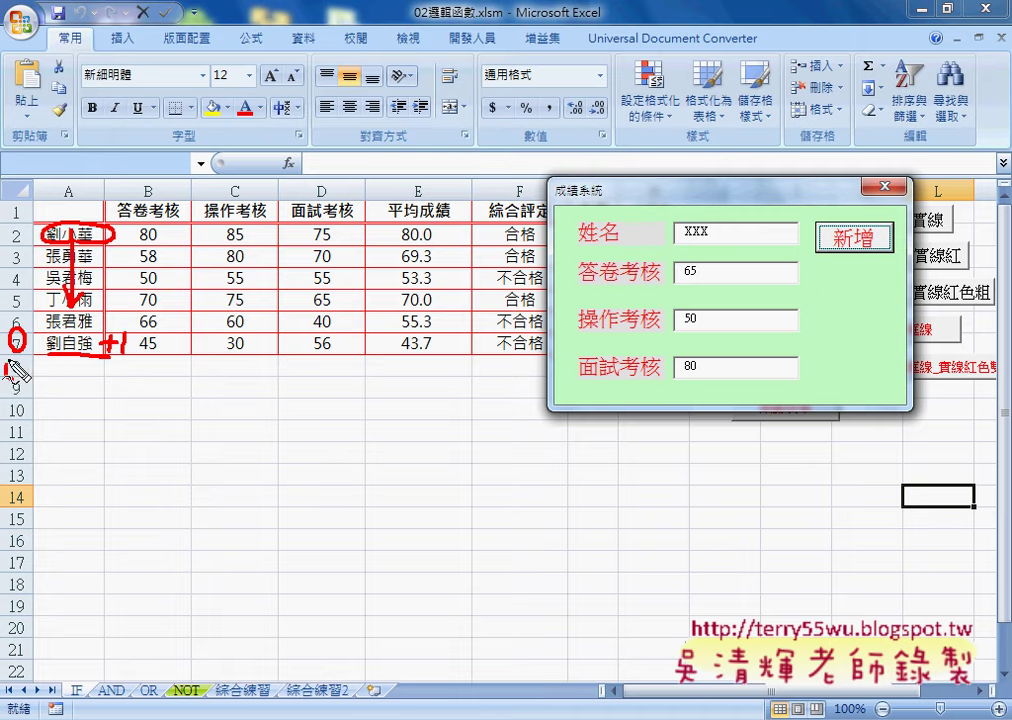
left_click_drag(16, 357, 22, 381)
mouse_move(171, 326)
left_mouse_down()
mouse_move(171, 352)
mouse_move(206, 343)
left_mouse_up()
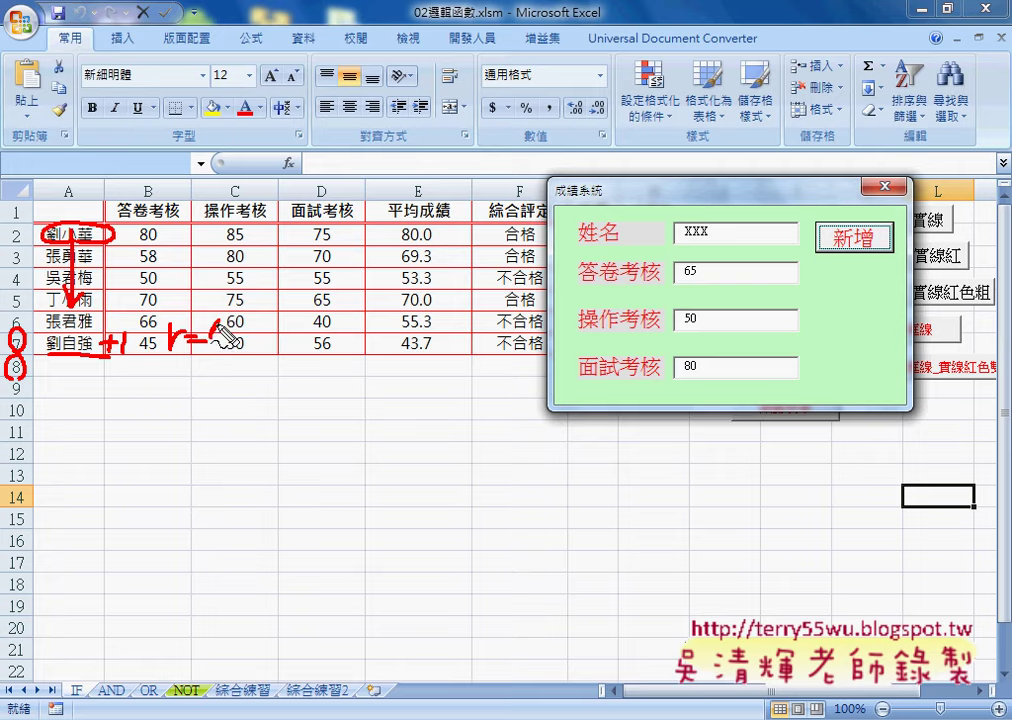
mouse_move(212, 333)
left_mouse_down()
mouse_move(222, 352)
mouse_move(252, 339)
mouse_move(254, 350)
left_mouse_up()
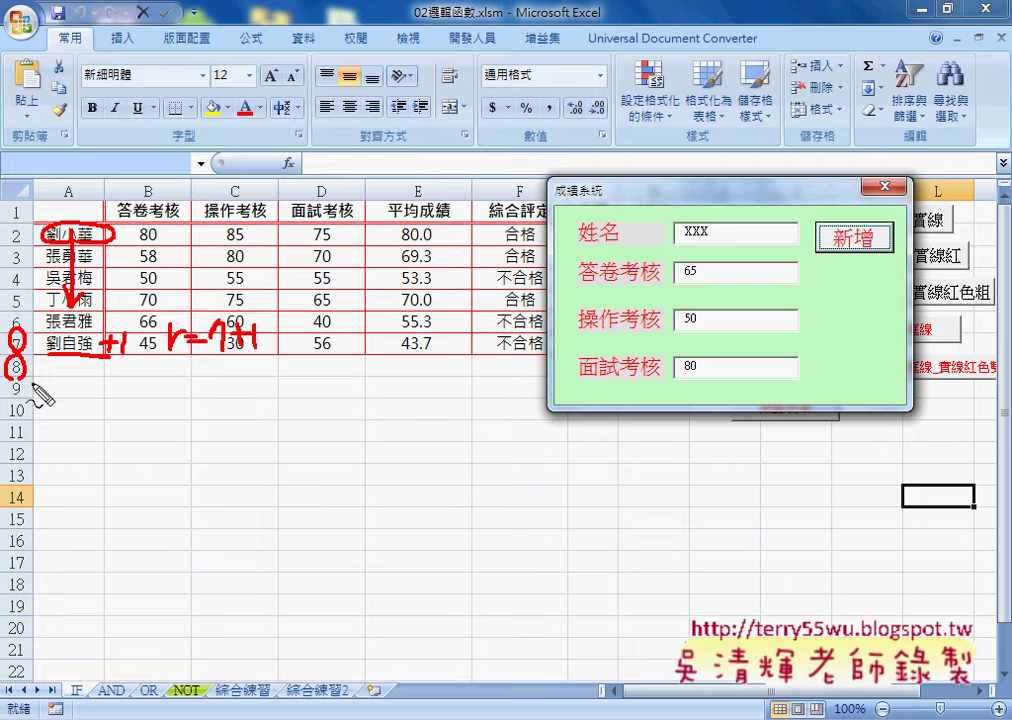
left_click_drag(702, 214, 716, 232)
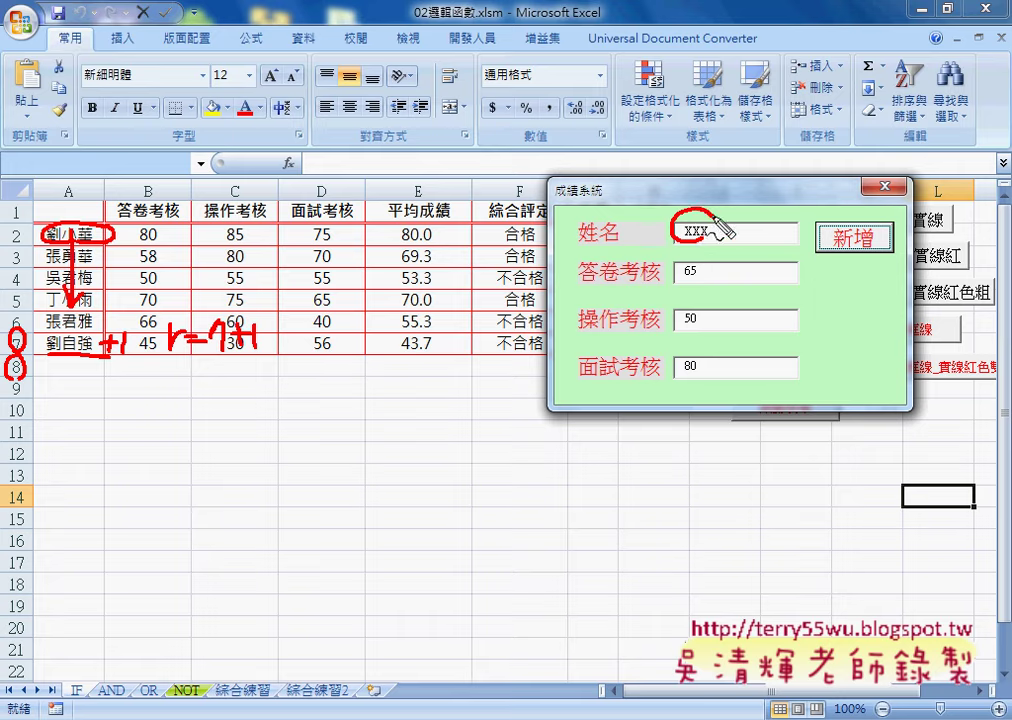
mouse_move(671, 168)
left_mouse_down()
mouse_move(704, 210)
mouse_move(105, 352)
left_mouse_up()
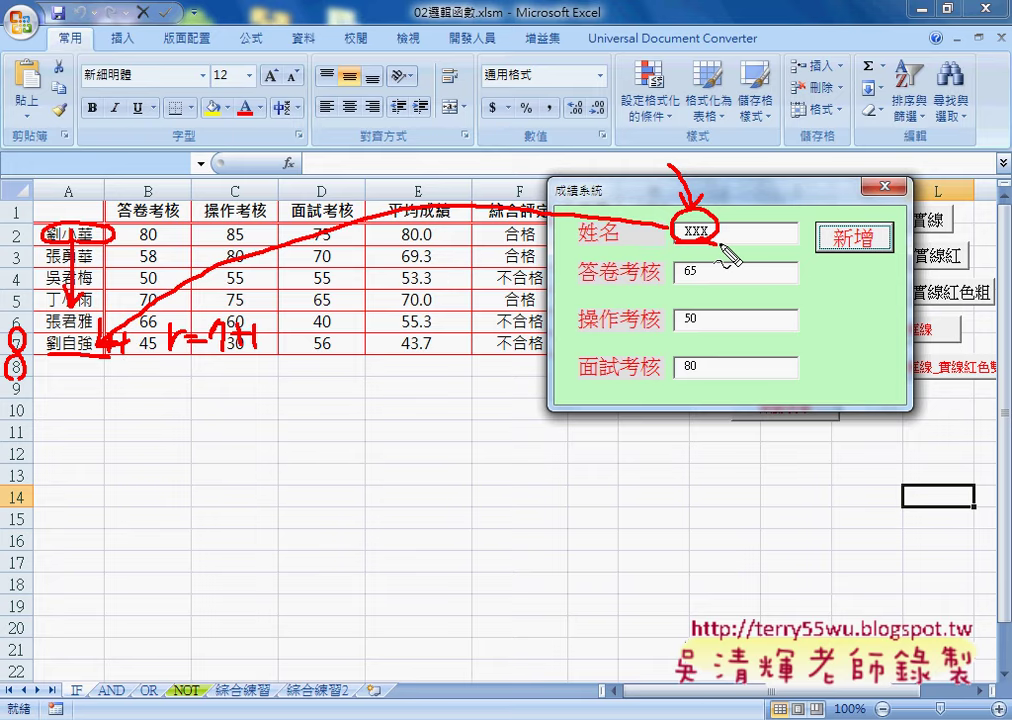
mouse_move(686, 248)
left_mouse_down()
mouse_move(714, 249)
mouse_move(720, 265)
left_mouse_up()
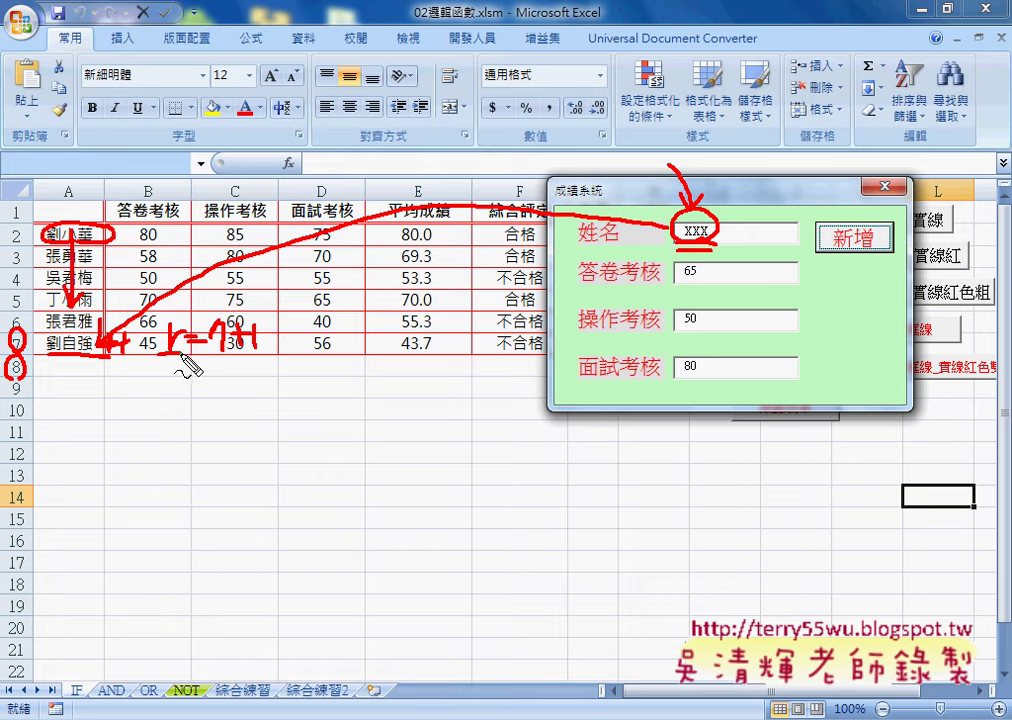
left_click_drag(38, 346, 66, 379)
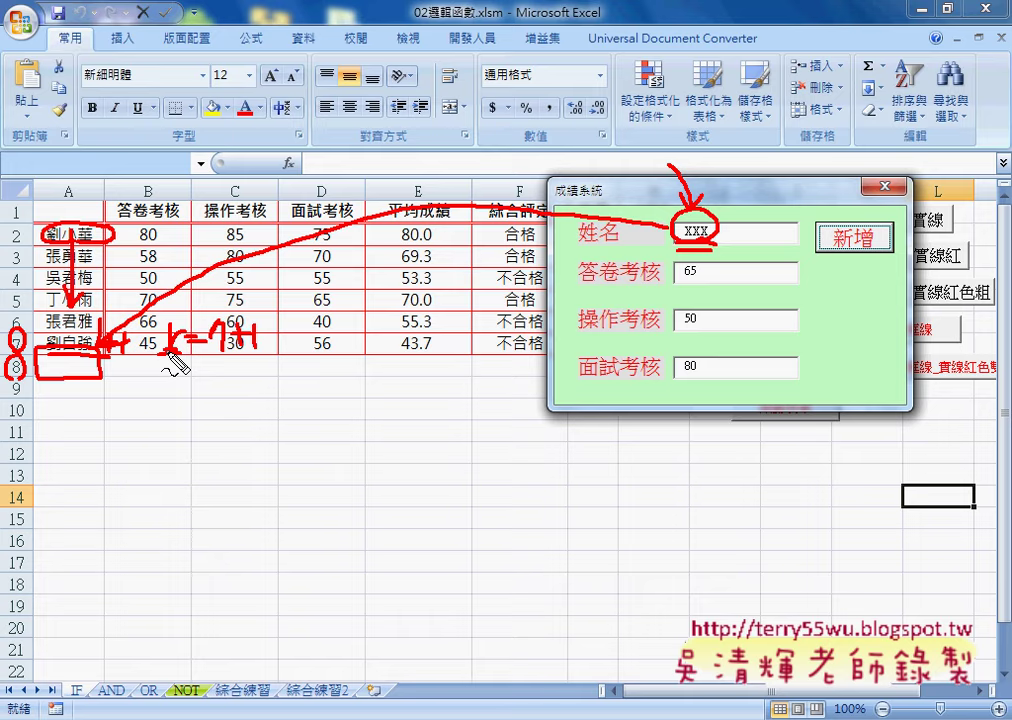
left_click_drag(66, 172, 73, 200)
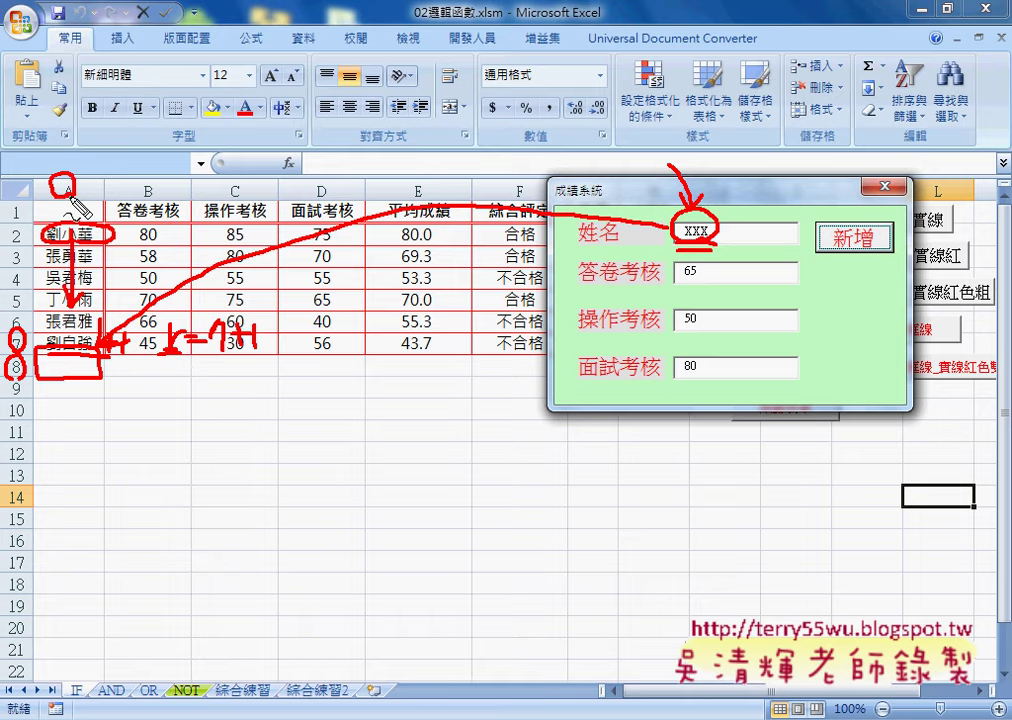
mouse_move(695, 262)
left_mouse_down()
mouse_move(693, 282)
mouse_move(190, 340)
left_mouse_up()
mouse_move(683, 300)
left_mouse_down()
mouse_move(690, 322)
mouse_move(268, 352)
left_mouse_up()
mouse_move(684, 355)
left_mouse_down()
mouse_move(690, 376)
mouse_move(510, 361)
mouse_move(361, 364)
left_mouse_up()
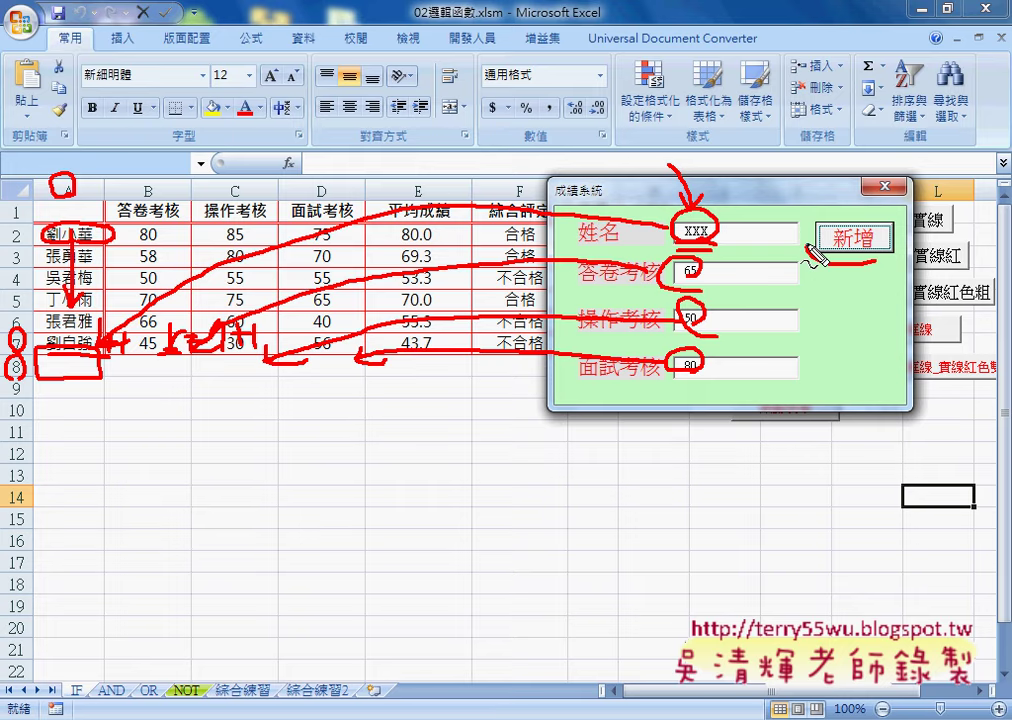
left_click_drag(825, 253, 874, 266)
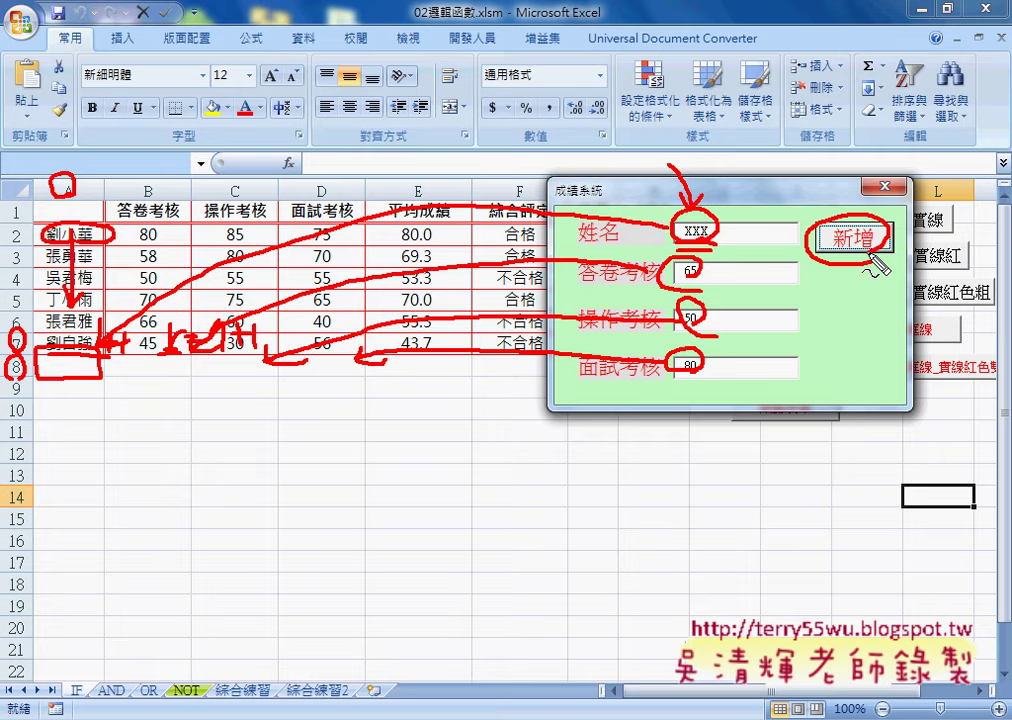
key("Escape")
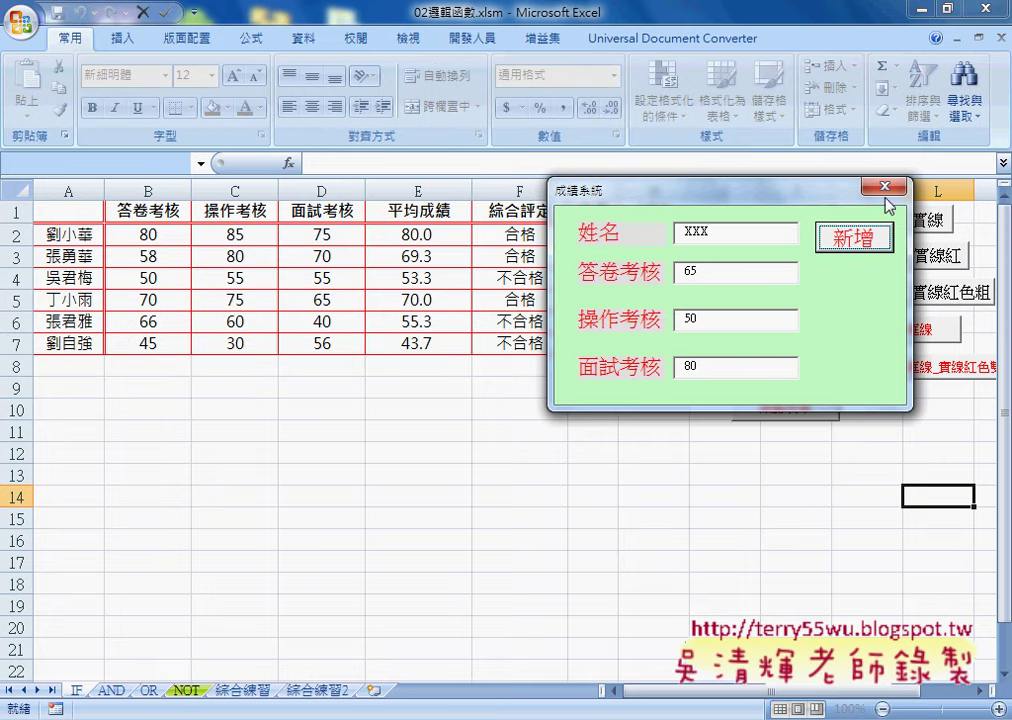
Step: Close the 成績系統 form, reopen it with the 啟動表單 button, and close it again
left_click(885, 186)
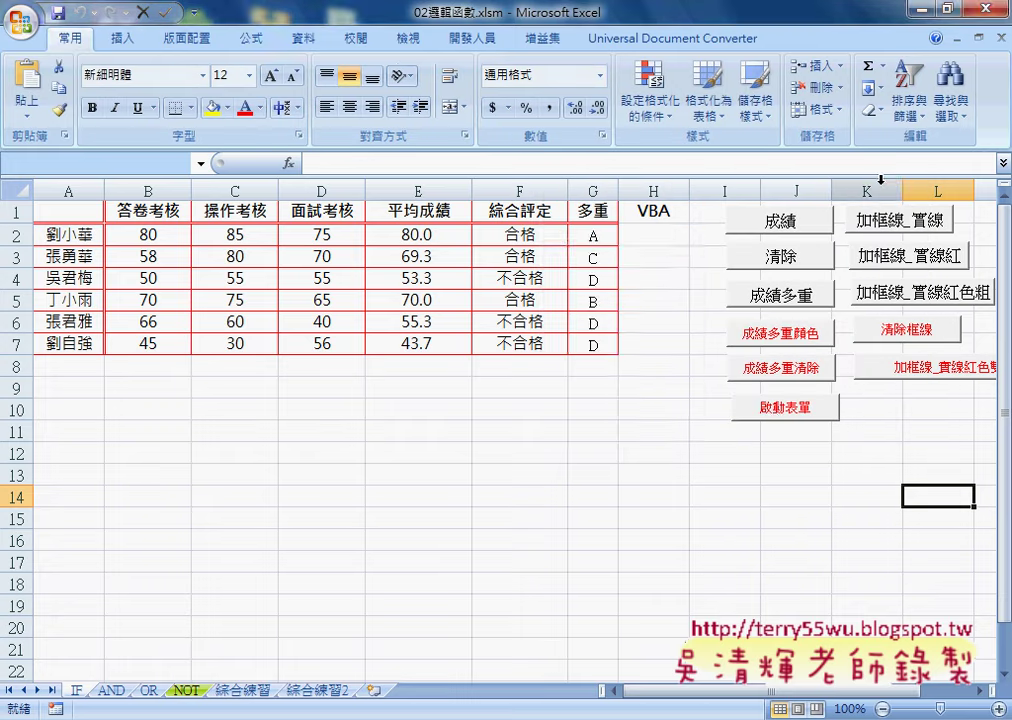
left_click(776, 412)
left_click(660, 251)
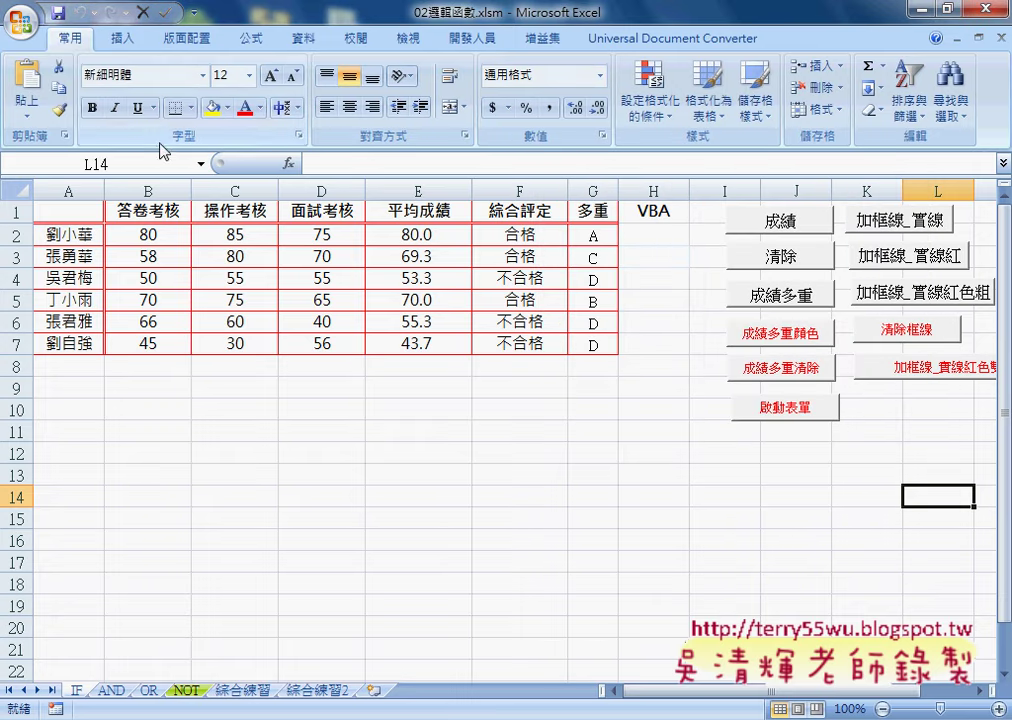
Step: Open the Visual Basic editor from 開發人員 and expand the workbook's VBAProject
left_click(490, 38)
left_click(28, 85)
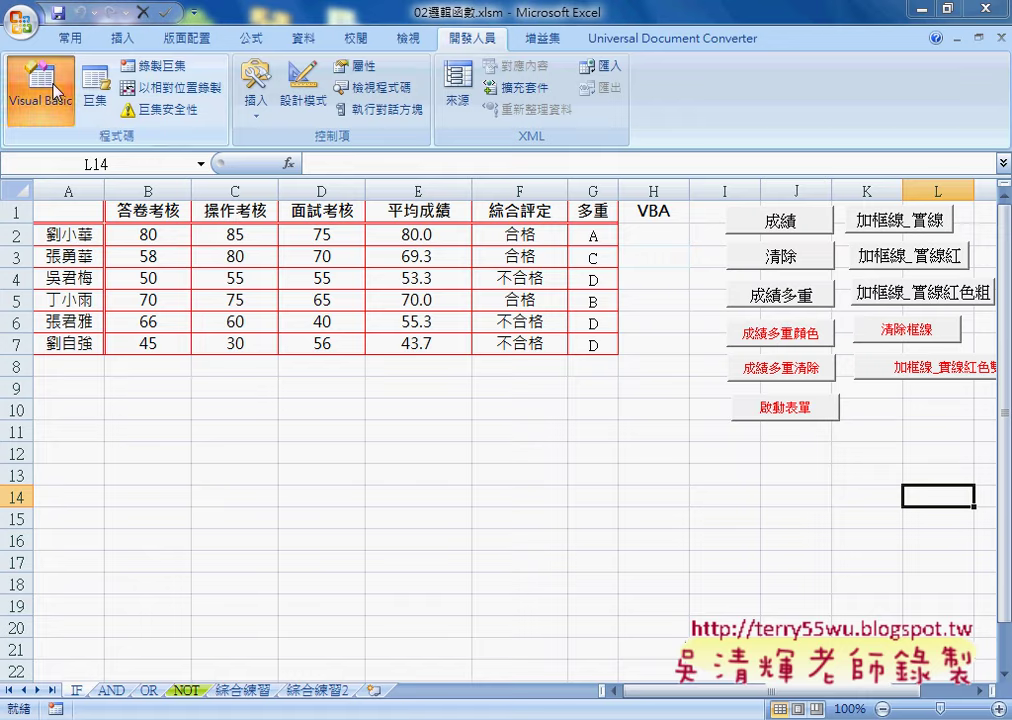
left_click(75, 224)
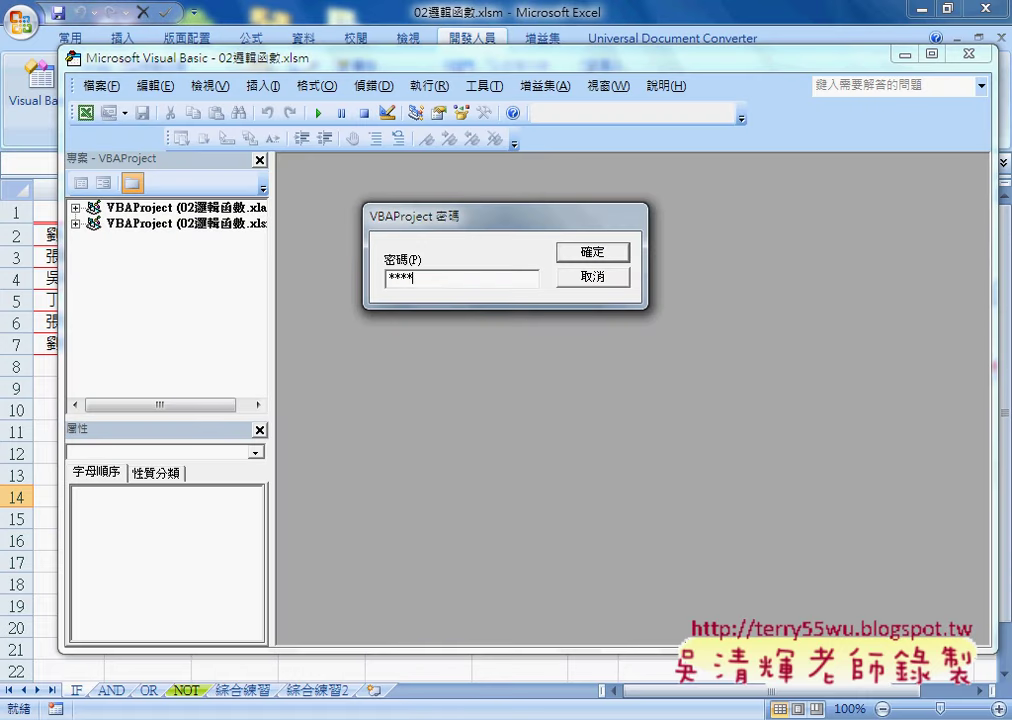
Step: Unlock the VBAProject, open ThisWorkbook's code, and confirm the Workbook/Open selection in the dropdowns
key("Return")
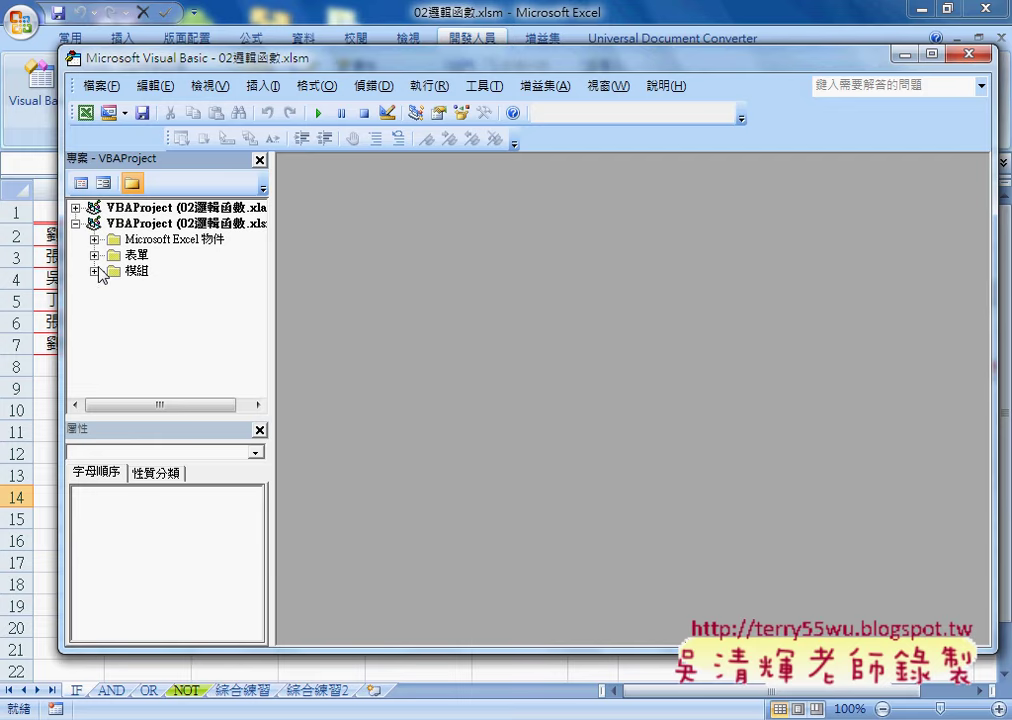
left_click(94, 239)
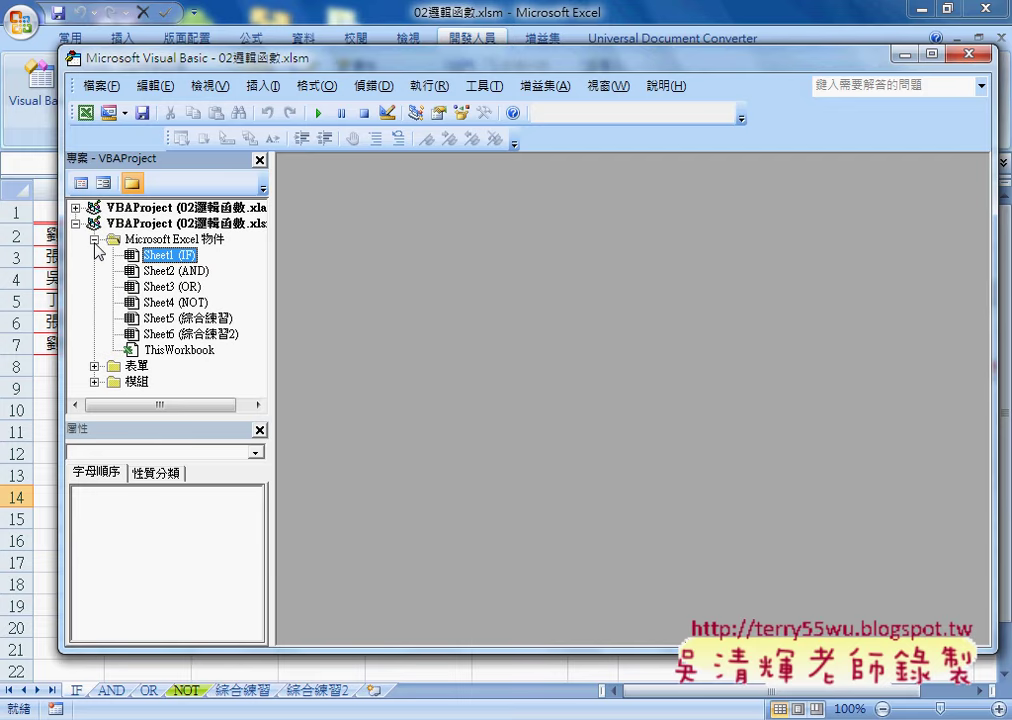
double_click(179, 351)
left_click(465, 168)
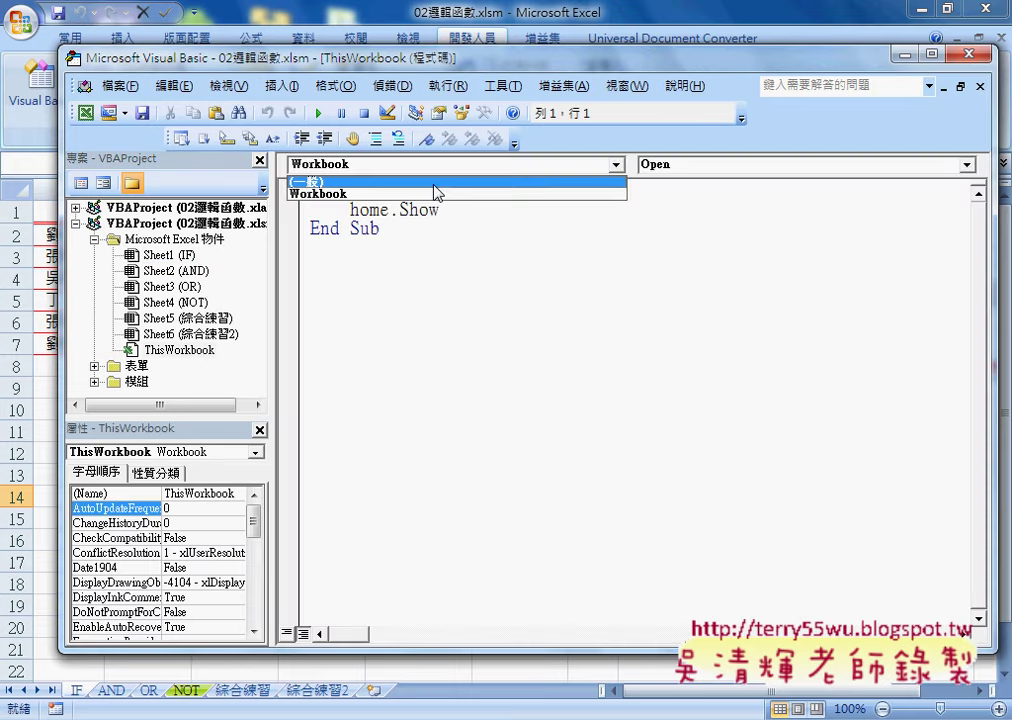
left_click(378, 197)
left_click(662, 165)
left_click(668, 173)
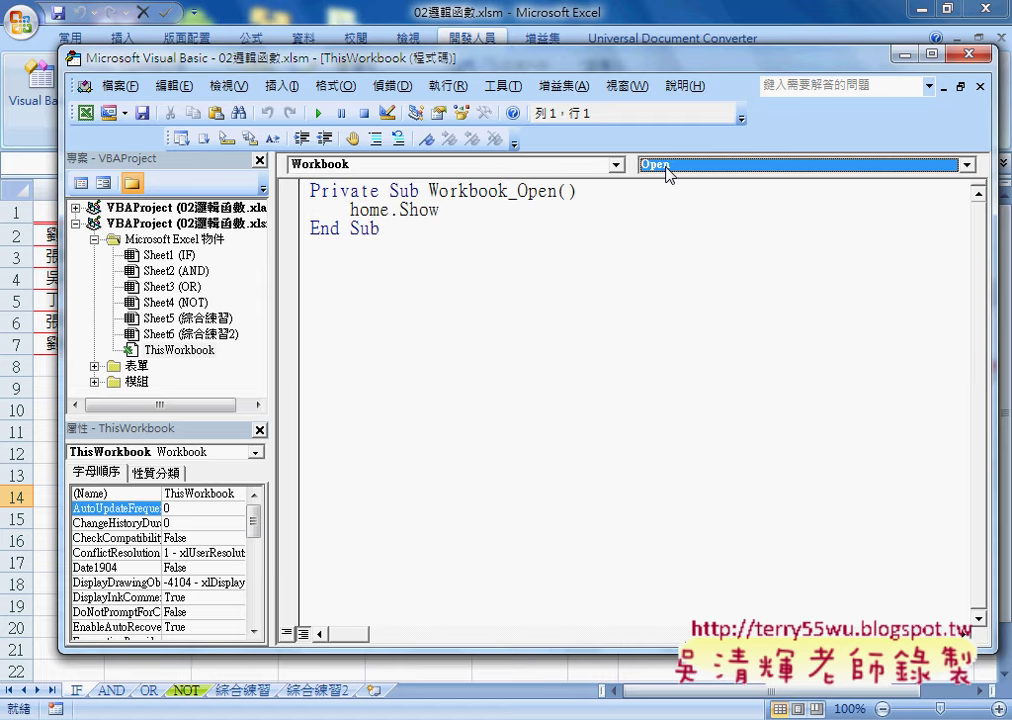